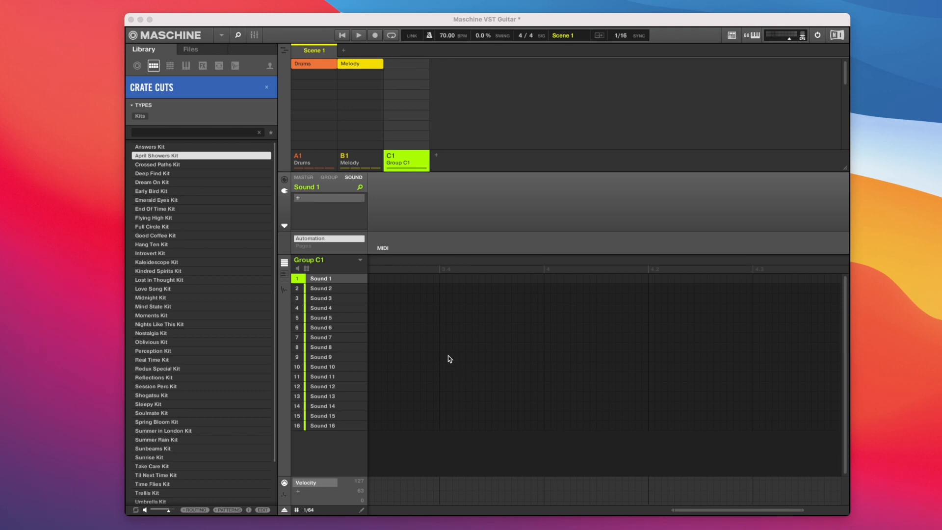
Play back the project's existing scene and stop it
{"action": "key", "text": "space"}
{"action": "key", "text": "space"}
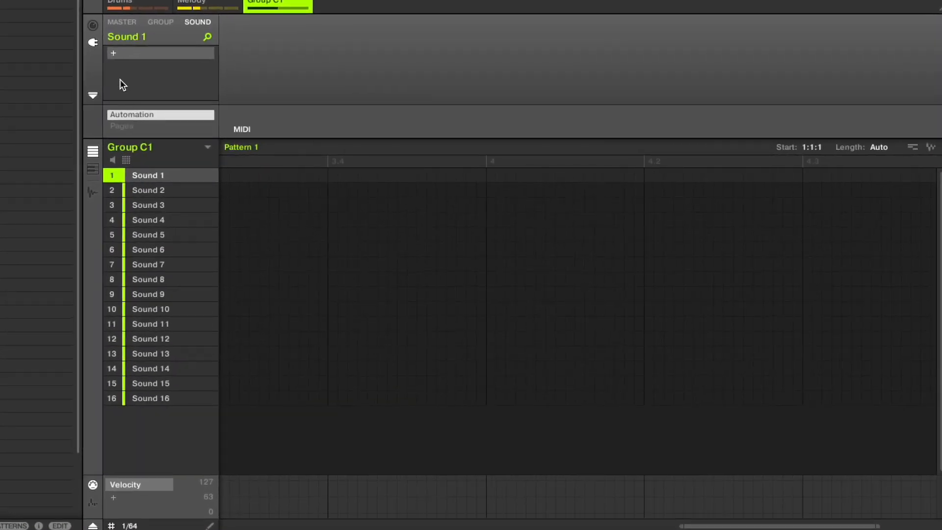
Load the internal Sampler plug-in on Sound 1 of Group C1
{"action": "left_click", "coordinate": [133, 54]}
{"action": "mouse_move", "coordinate": [170, 45]}
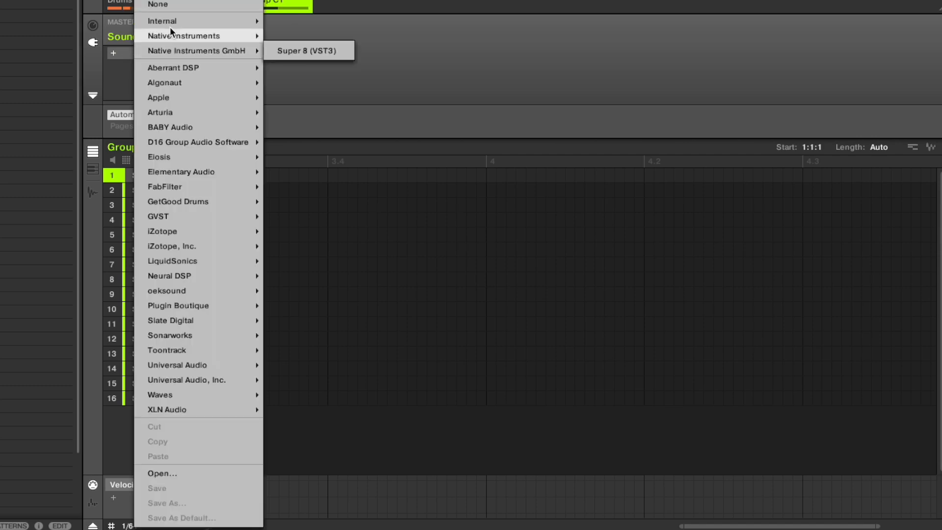
{"action": "mouse_move", "coordinate": [170, 18]}
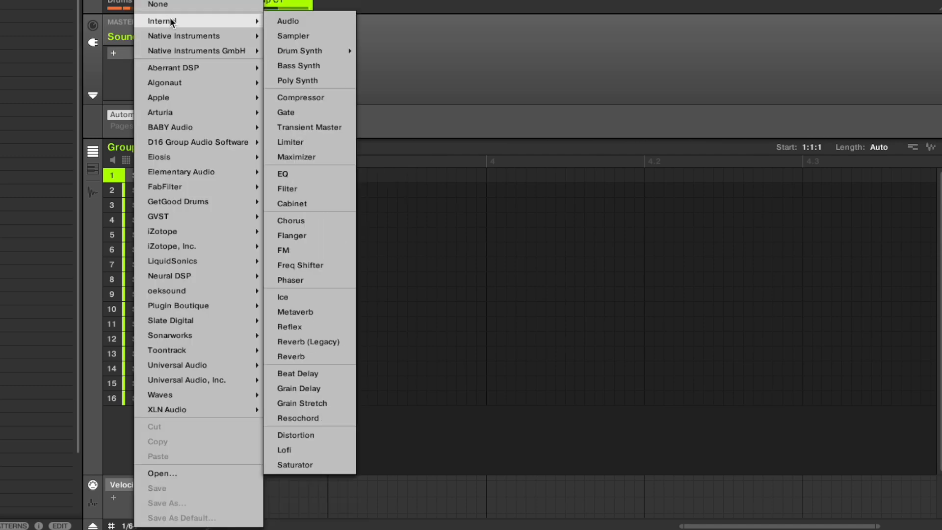
{"action": "left_click", "coordinate": [293, 37]}
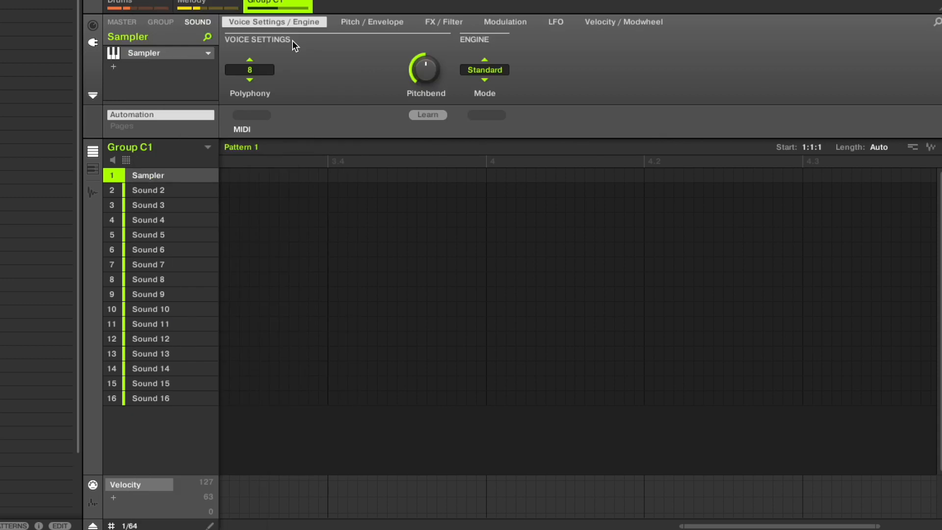
Set the Sampler's polyphony to 1 and open the sound's sample recording view
{"action": "left_click", "coordinate": [253, 70]}
{"action": "left_click", "coordinate": [256, 104]}
{"action": "left_click", "coordinate": [92, 194]}
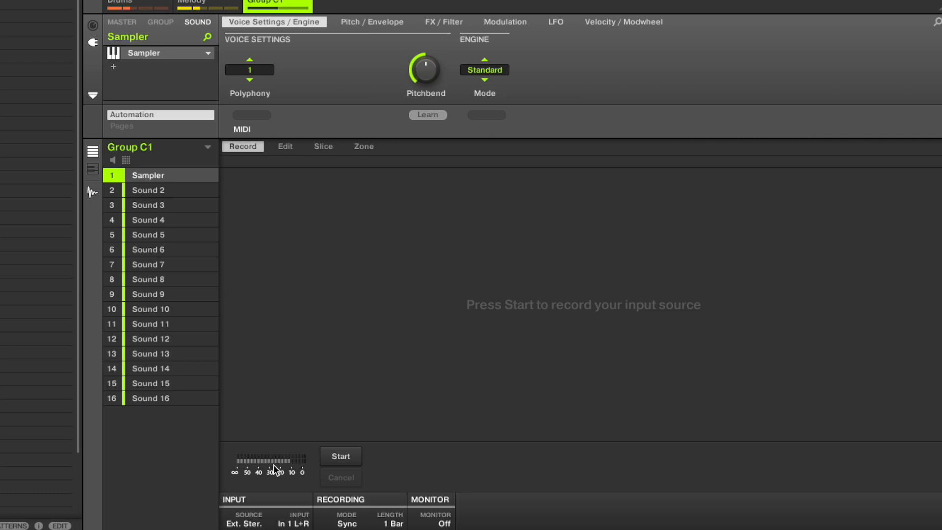
{"action": "left_click", "coordinate": [245, 521]}
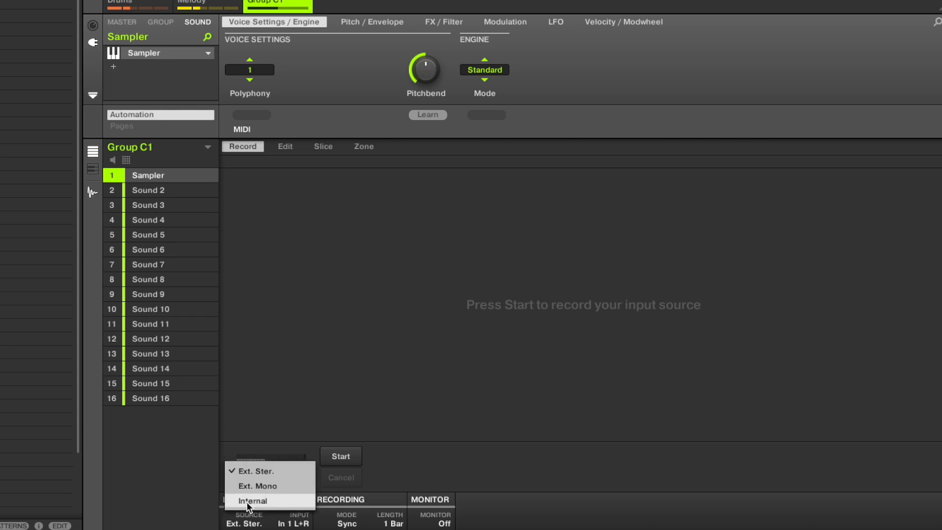
{"action": "left_click", "coordinate": [183, 464]}
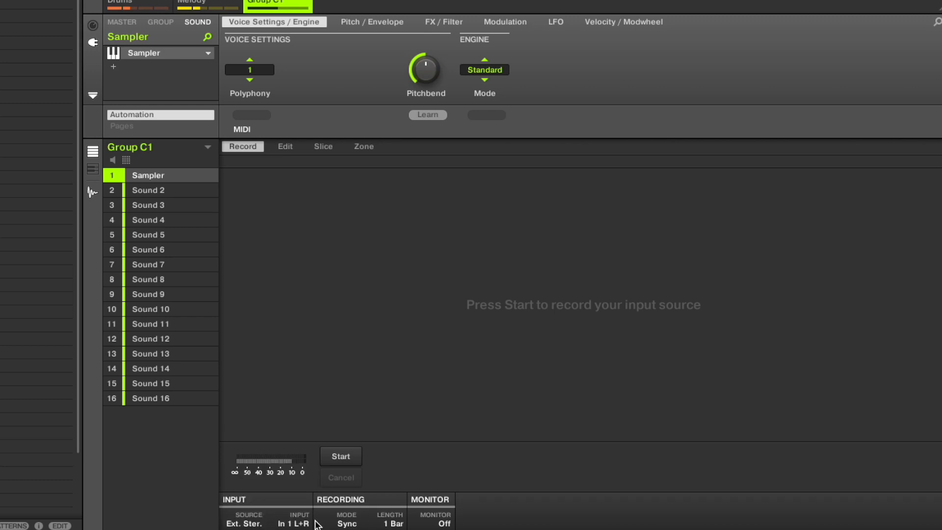
{"action": "left_click", "coordinate": [296, 524]}
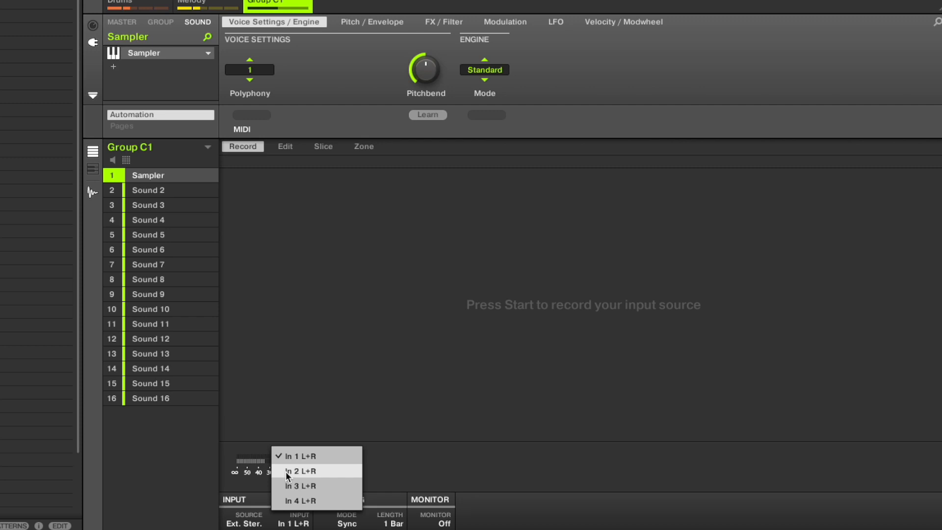
{"action": "left_click", "coordinate": [150, 482]}
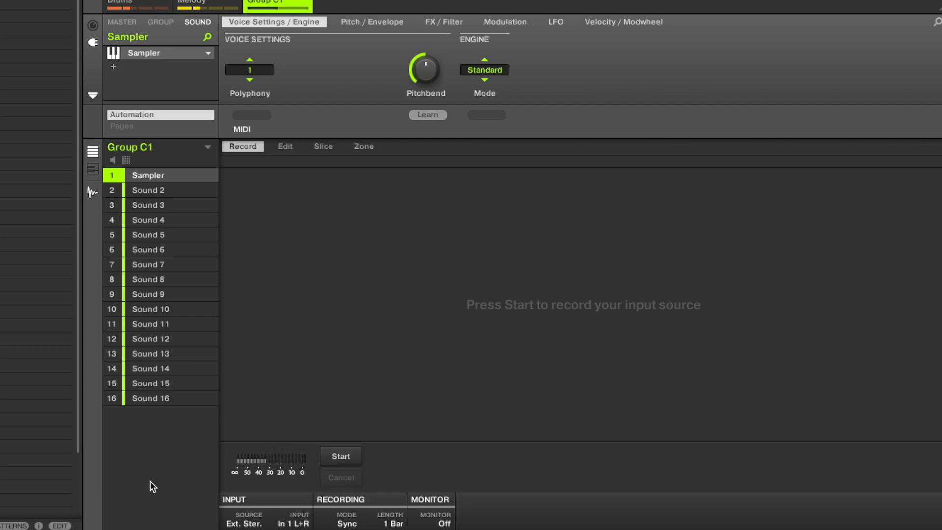
Set the recording source to Ext. Mono with In 3 L as the input
{"action": "left_click", "coordinate": [251, 523]}
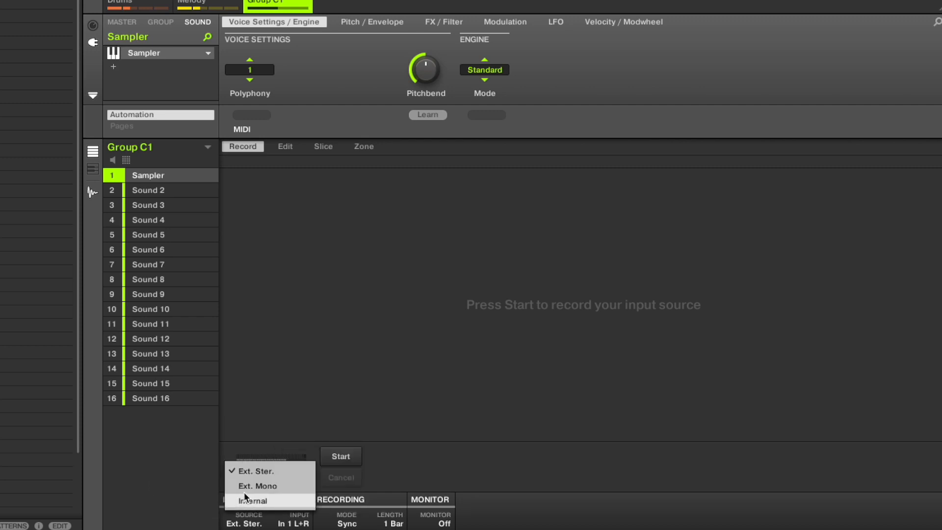
{"action": "left_click", "coordinate": [257, 486]}
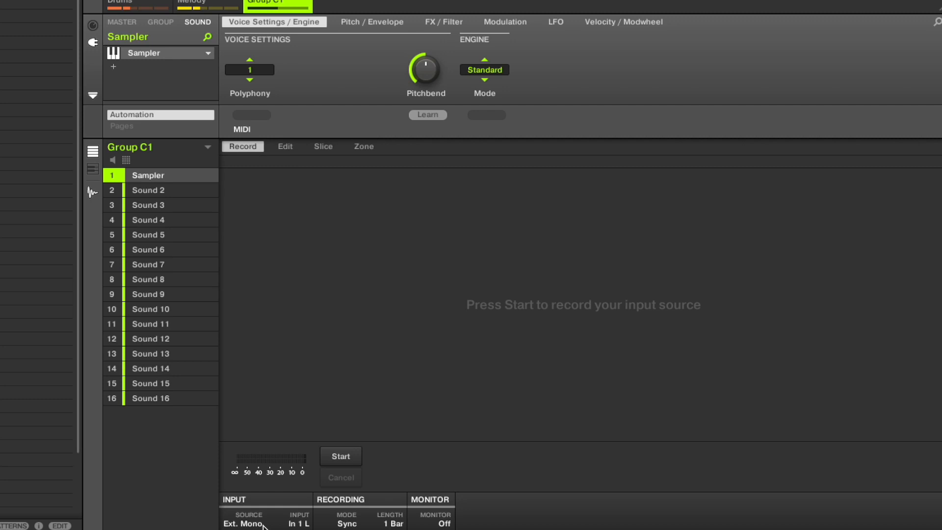
{"action": "left_click", "coordinate": [298, 523]}
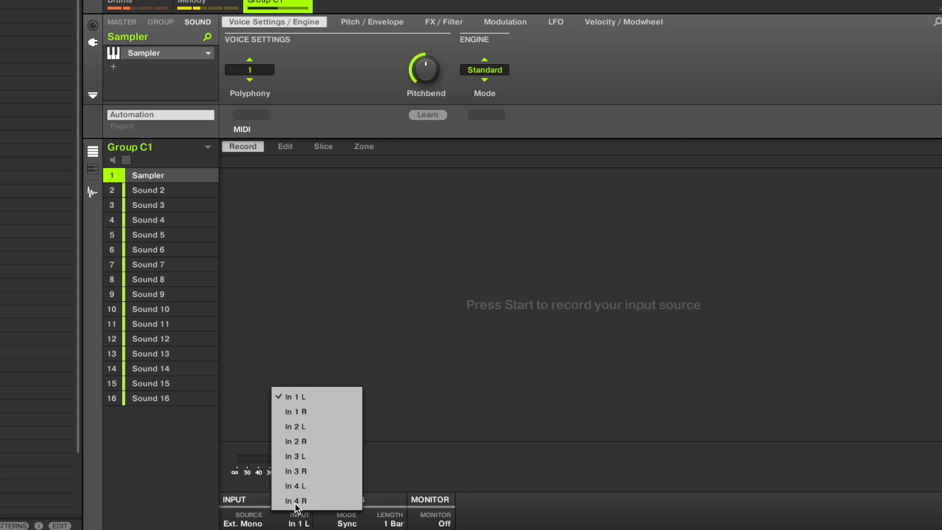
{"action": "left_click", "coordinate": [296, 456]}
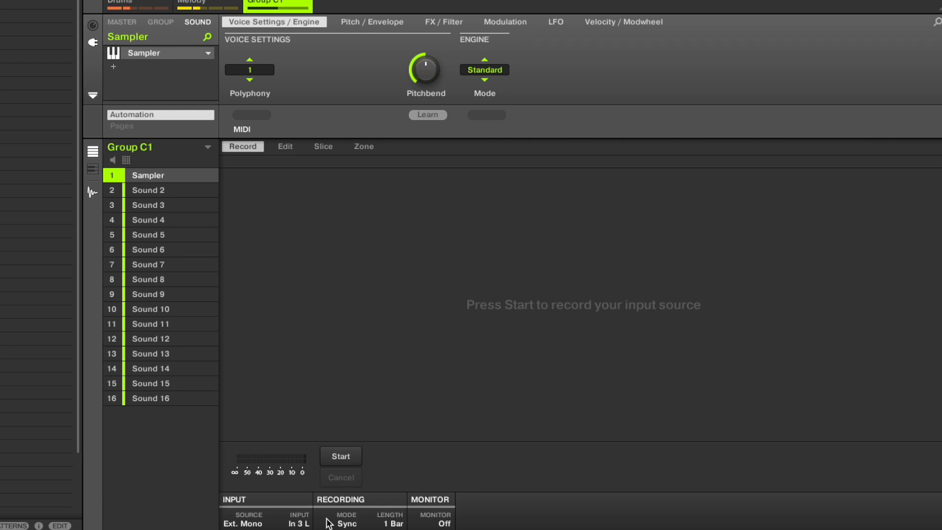
Set the recording mode to Detect and lower its threshold to -21.2 dB
{"action": "left_click", "coordinate": [345, 524]}
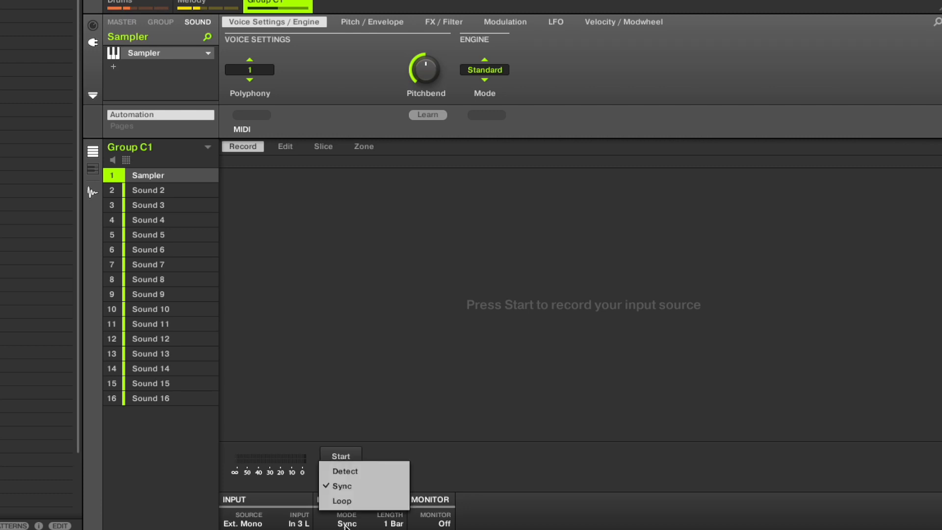
{"action": "left_click", "coordinate": [350, 472]}
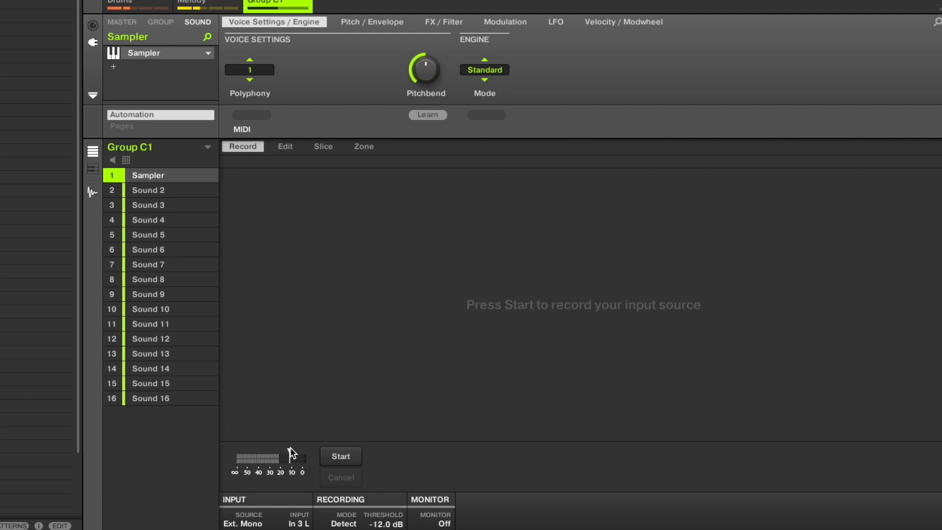
{"action": "left_click_drag", "start_coordinate": [291, 448], "coordinate": [280, 448]}
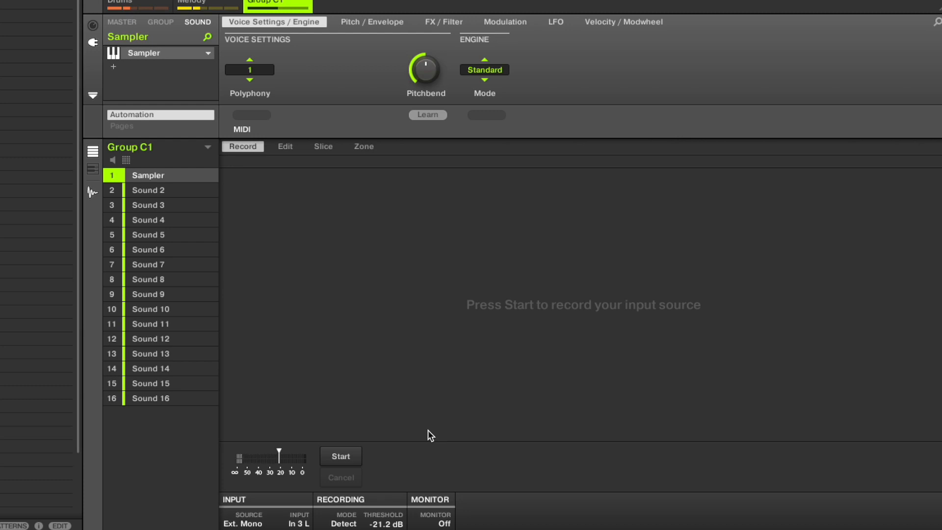
Record a first audio take from the mono input and stop the recording
{"action": "left_click", "coordinate": [350, 453]}
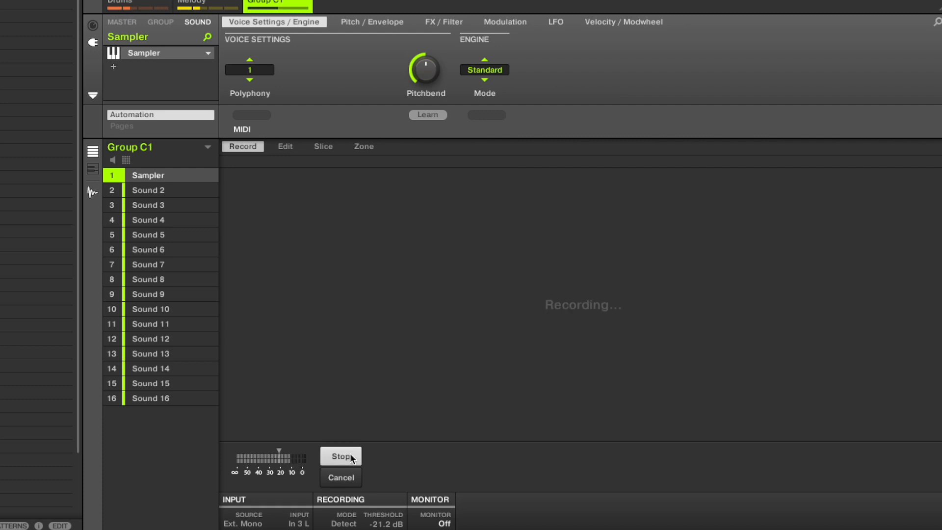
{"action": "left_click", "coordinate": [351, 458]}
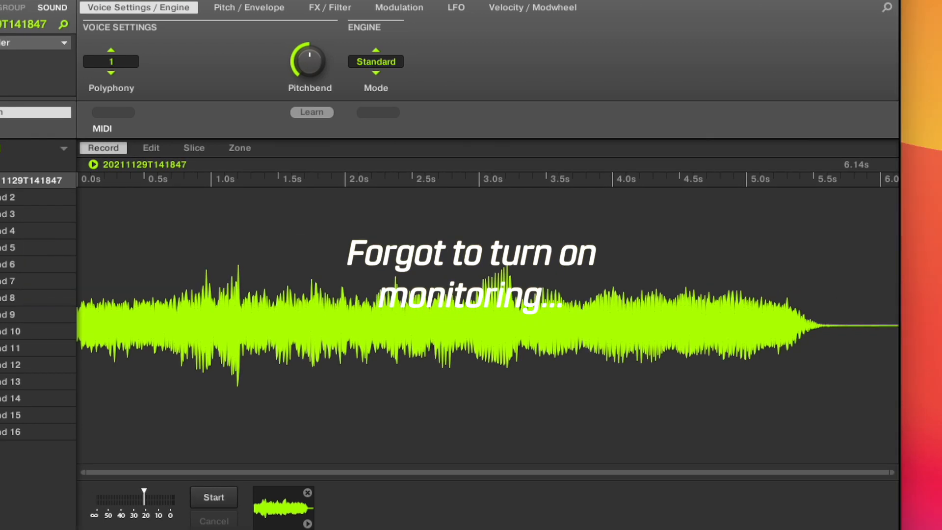
Turn on input monitoring for the sample recording
{"action": "key", "text": "super+comma"}
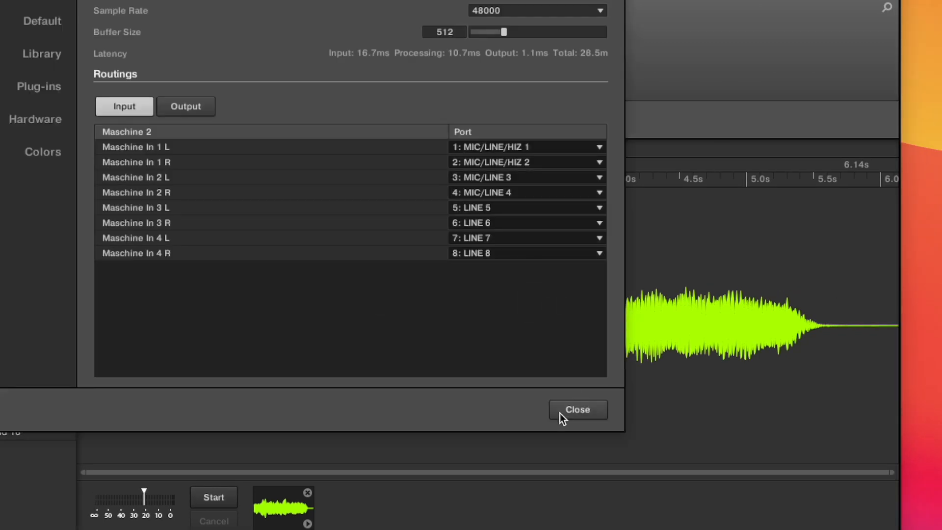
{"action": "left_click", "coordinate": [561, 413]}
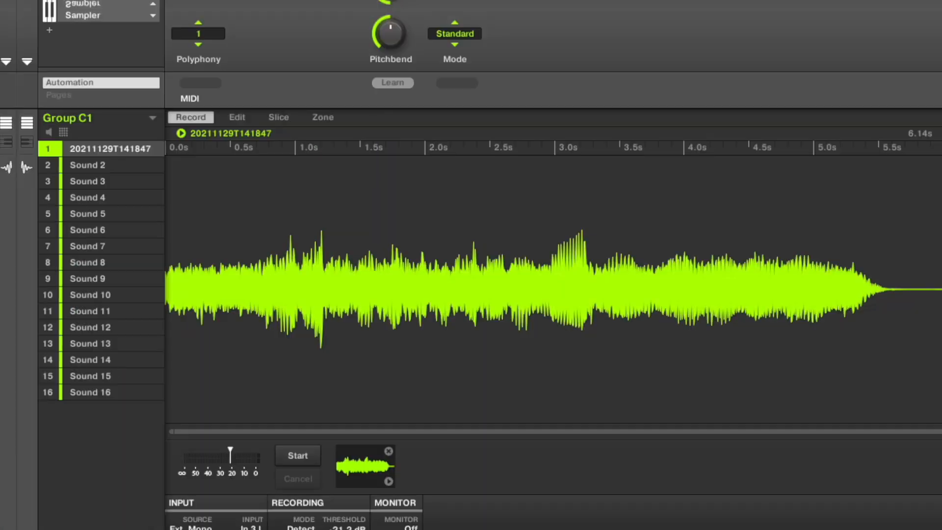
{"action": "left_click", "coordinate": [281, 451]}
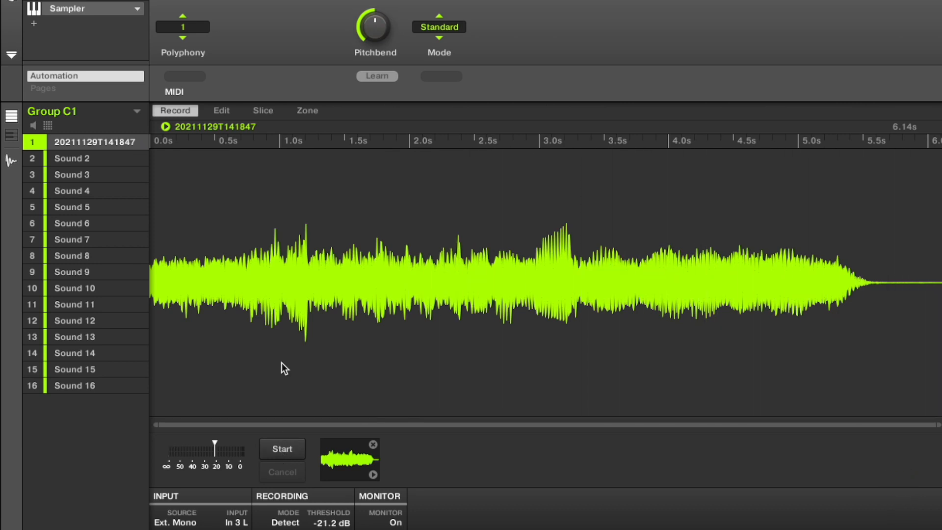
Record a second, longer audio take of about 16 seconds into the same sound
{"action": "left_click", "coordinate": [263, 110]}
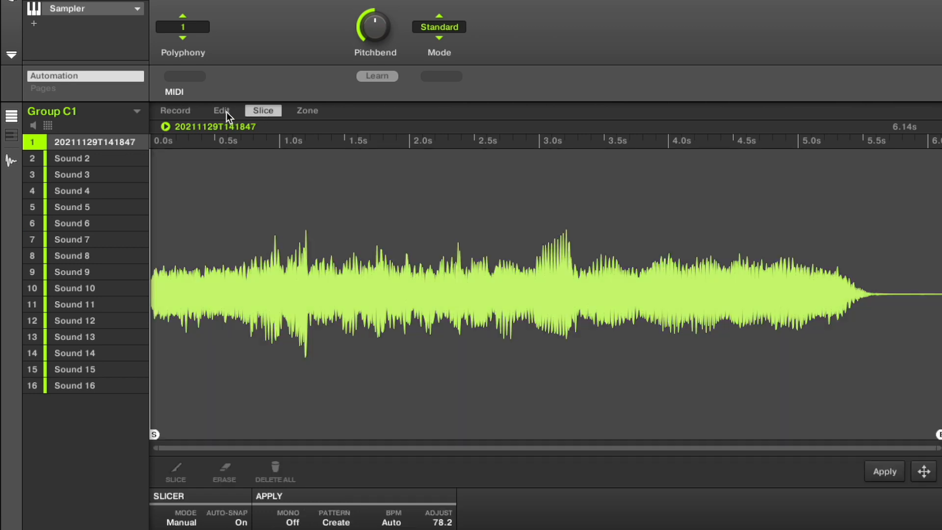
{"action": "left_click", "coordinate": [168, 112]}
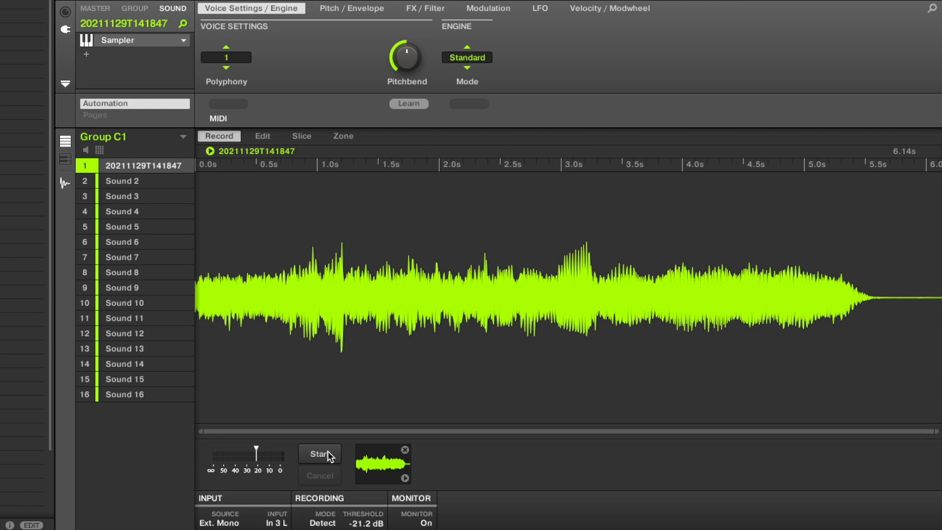
{"action": "left_click", "coordinate": [328, 451]}
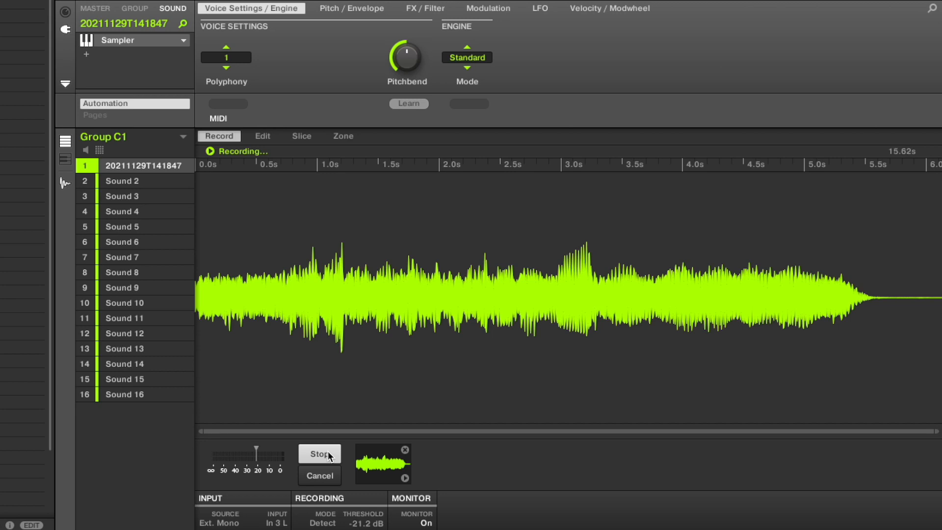
{"action": "left_click", "coordinate": [327, 451]}
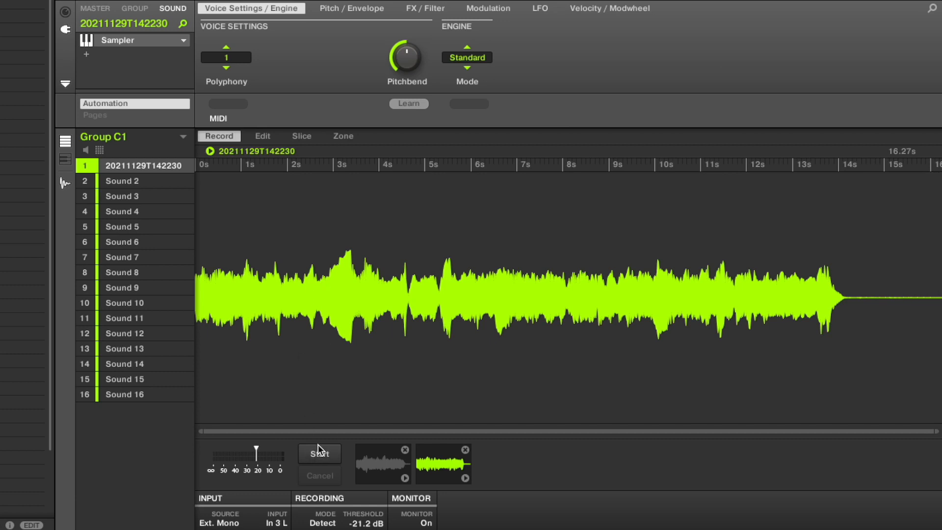
Open the second take for slicing, keeping its end marker at the end of the sample
{"action": "left_click", "coordinate": [300, 137]}
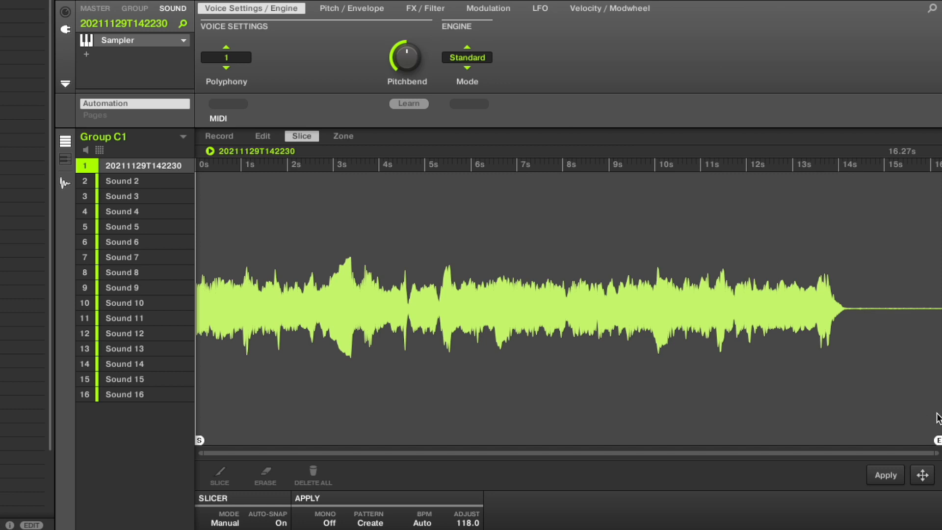
{"action": "mouse_move", "coordinate": [937, 440]}
{"action": "left_mouse_down"}
{"action": "mouse_move", "coordinate": [406, 441]}
{"action": "mouse_move", "coordinate": [938, 440]}
{"action": "left_mouse_up"}
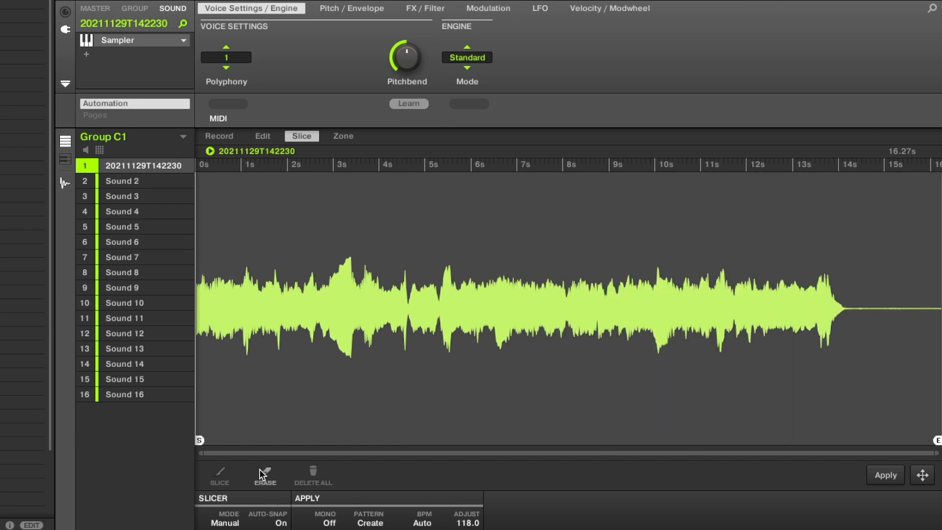
Try a manual slice at about 1.7 s in the second take, audition both parts, and undo the slice
{"action": "left_click", "coordinate": [220, 475]}
{"action": "left_click", "coordinate": [287, 317]}
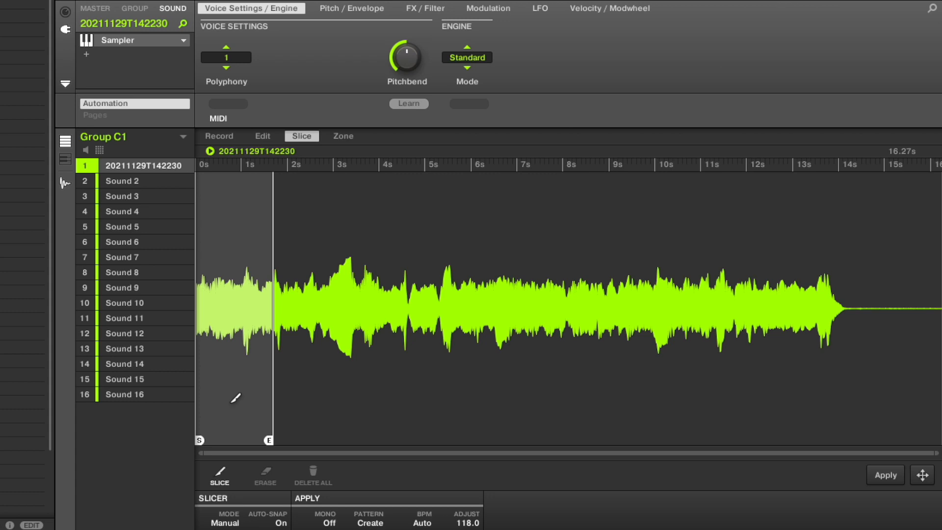
{"action": "left_click", "coordinate": [275, 317]}
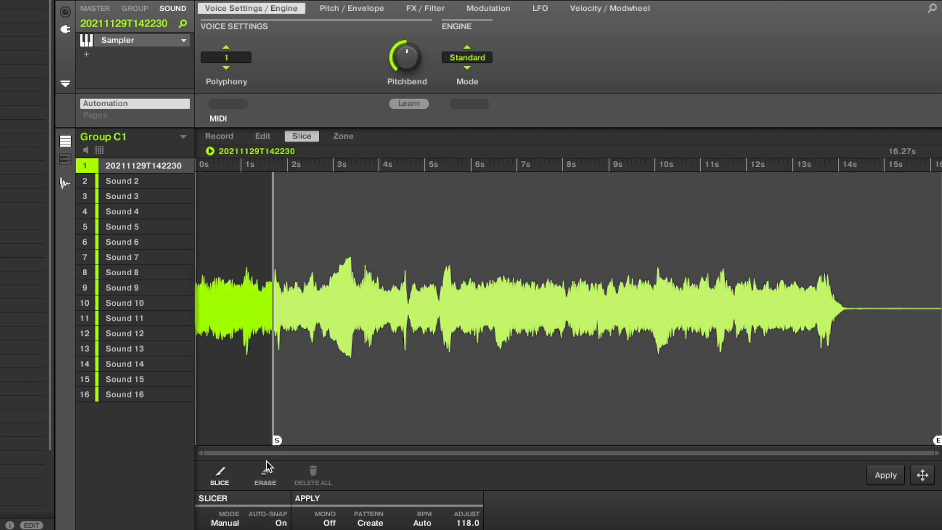
{"action": "left_click", "coordinate": [247, 400]}
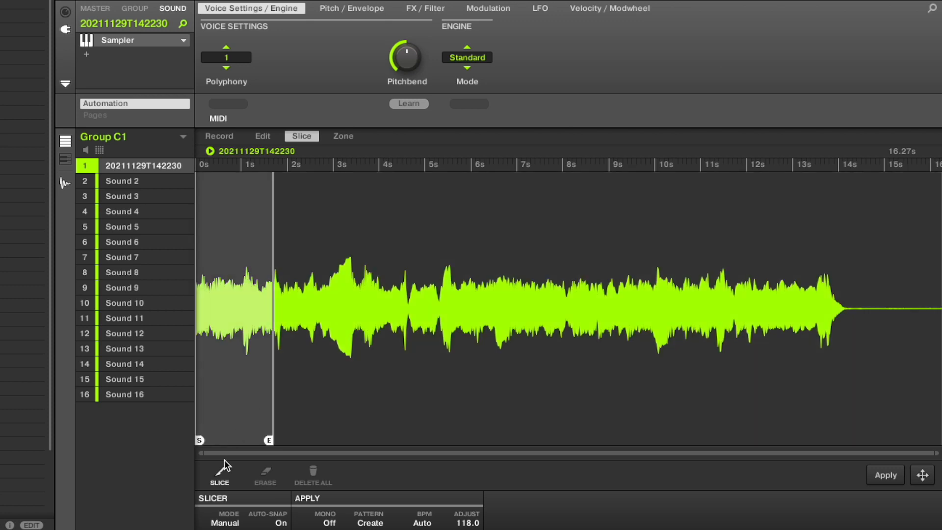
{"action": "left_click", "coordinate": [238, 321]}
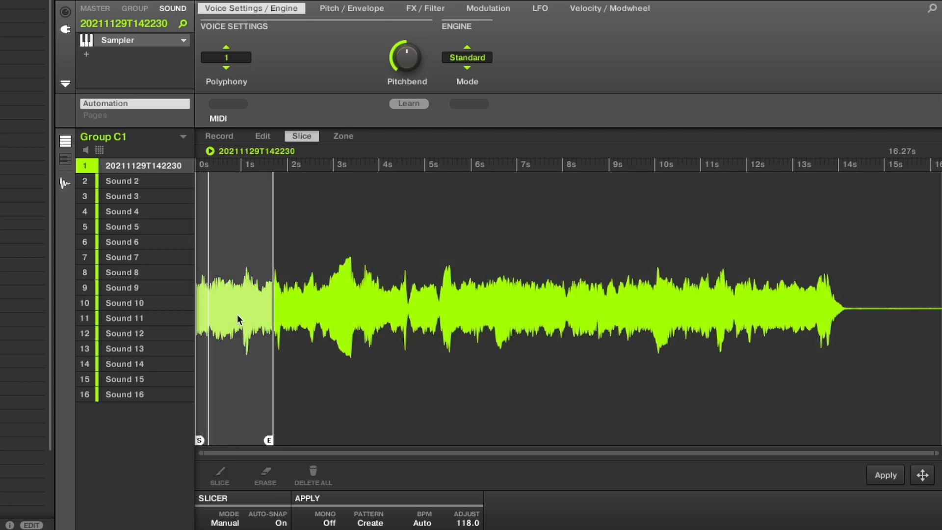
{"action": "left_click", "coordinate": [238, 320]}
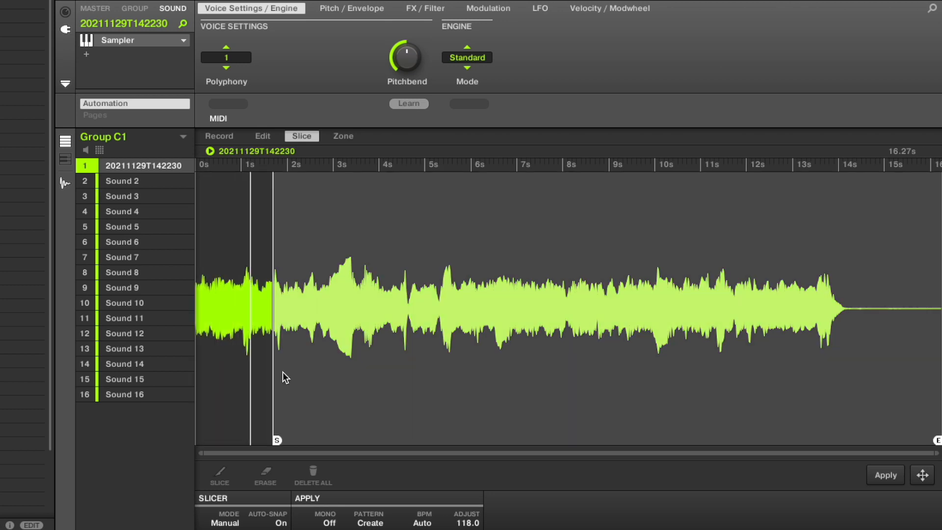
{"action": "left_click", "coordinate": [283, 372]}
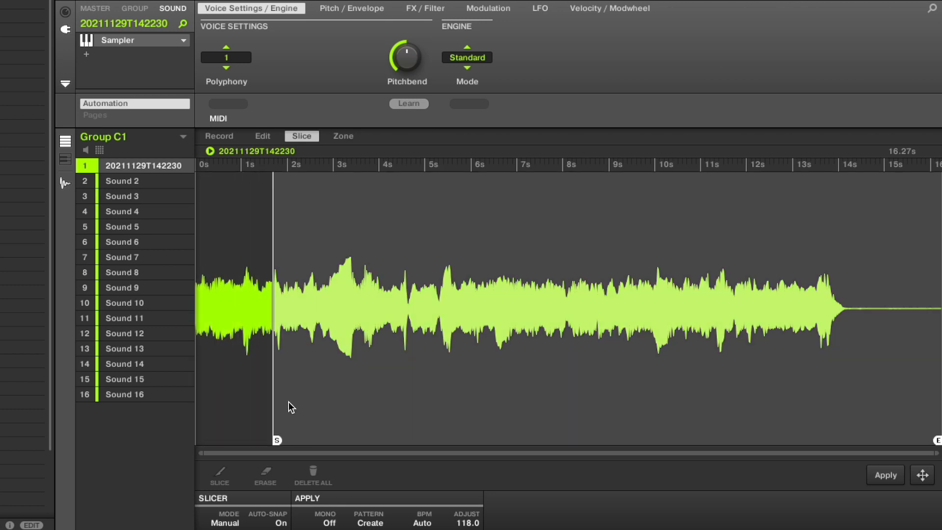
{"action": "left_click", "coordinate": [225, 410]}
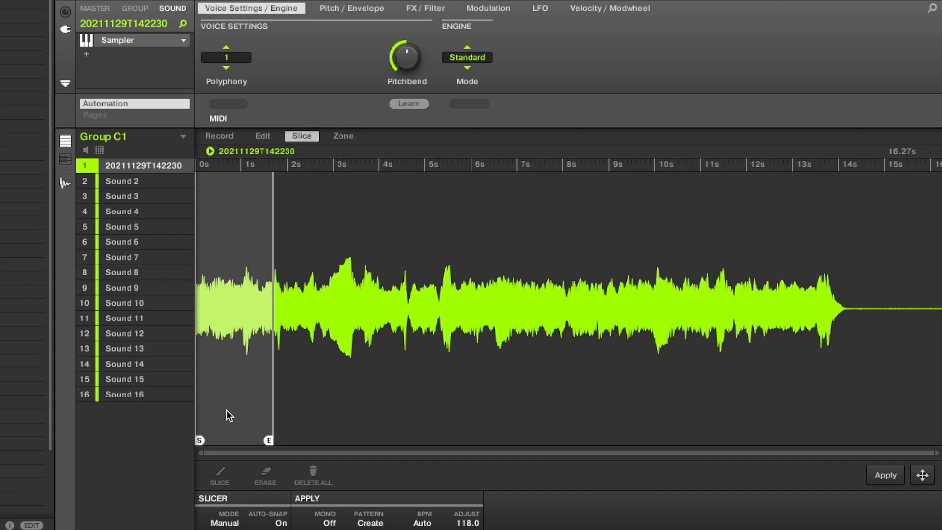
{"action": "key", "text": "super+z"}
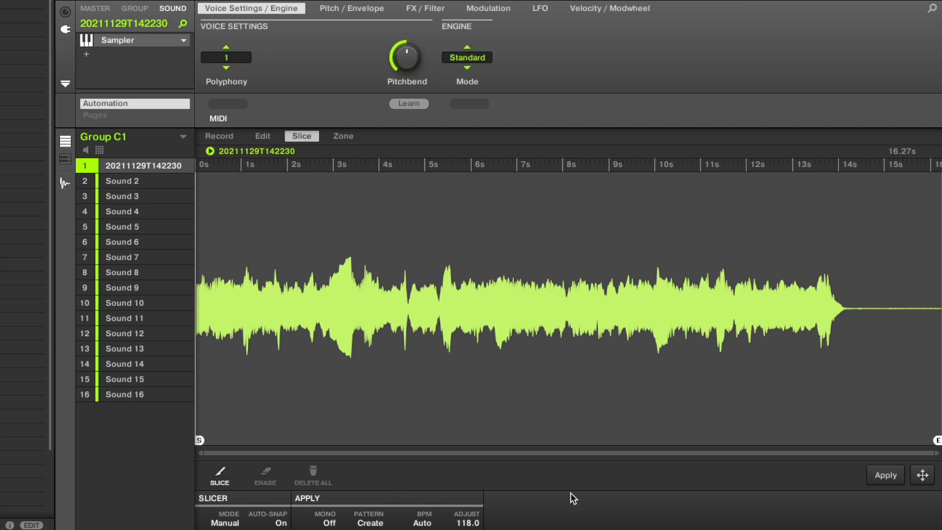
{"action": "left_click", "coordinate": [214, 136]}
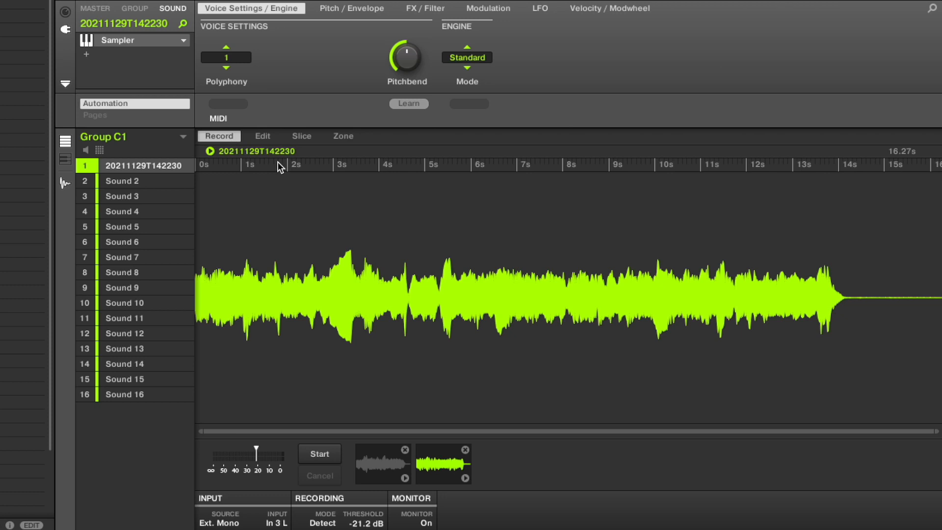
{"action": "left_click", "coordinate": [303, 135]}
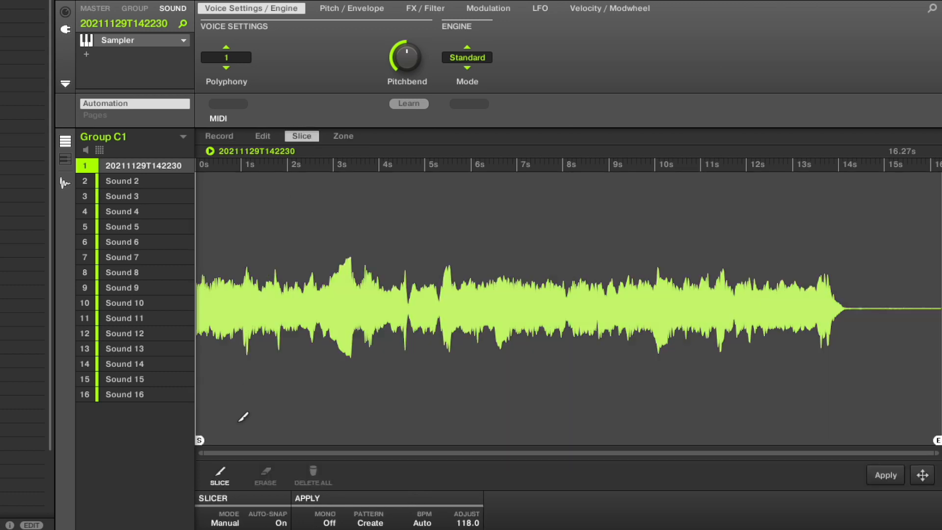
Slice the second take manually at about 1 s and audition the parts before and after the cut
{"action": "left_click", "coordinate": [218, 474]}
{"action": "left_click", "coordinate": [243, 311]}
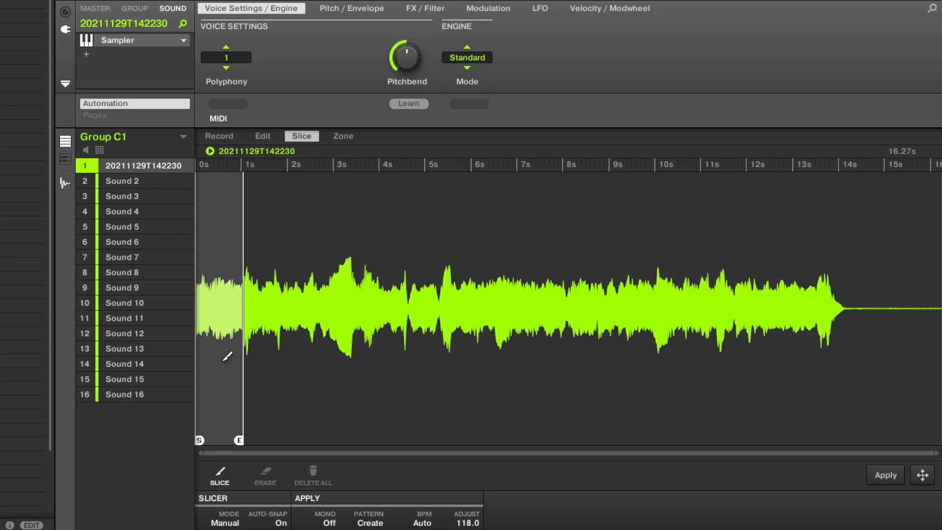
{"action": "left_click", "coordinate": [217, 395]}
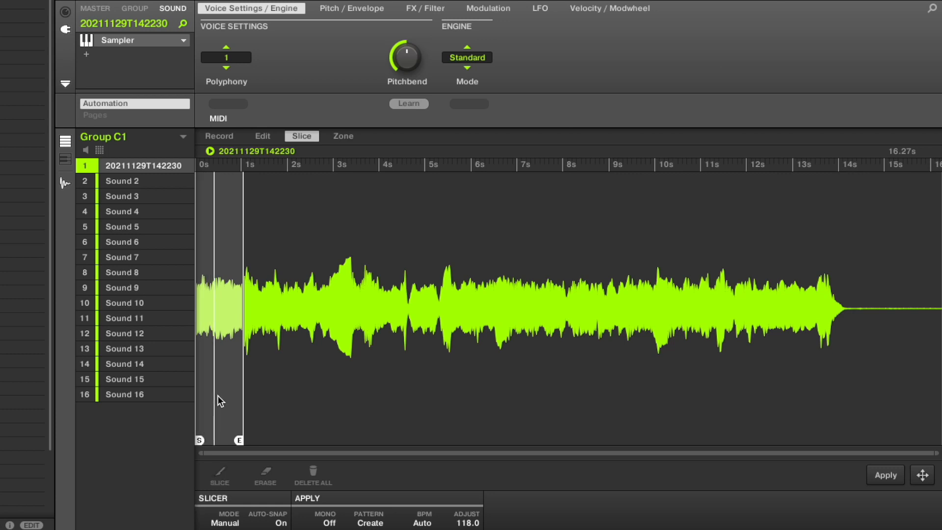
{"action": "left_click", "coordinate": [218, 396]}
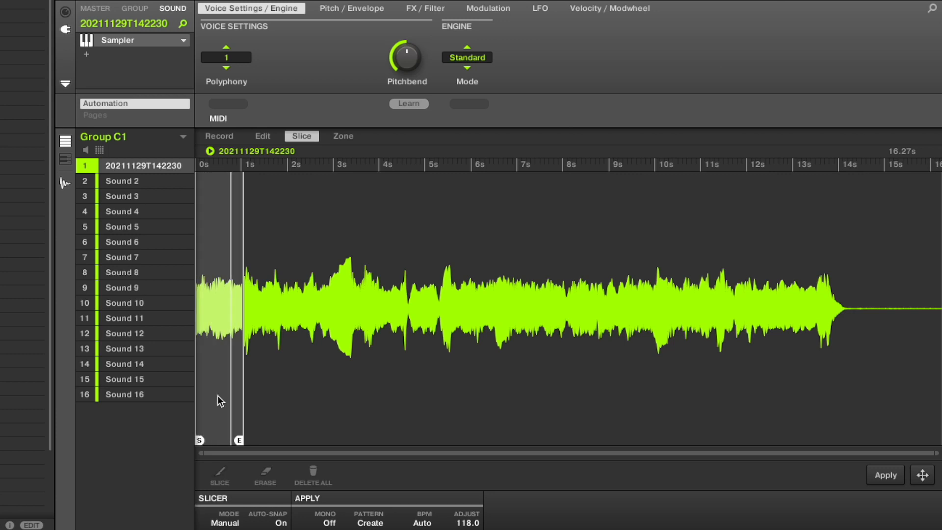
{"action": "left_click", "coordinate": [265, 397]}
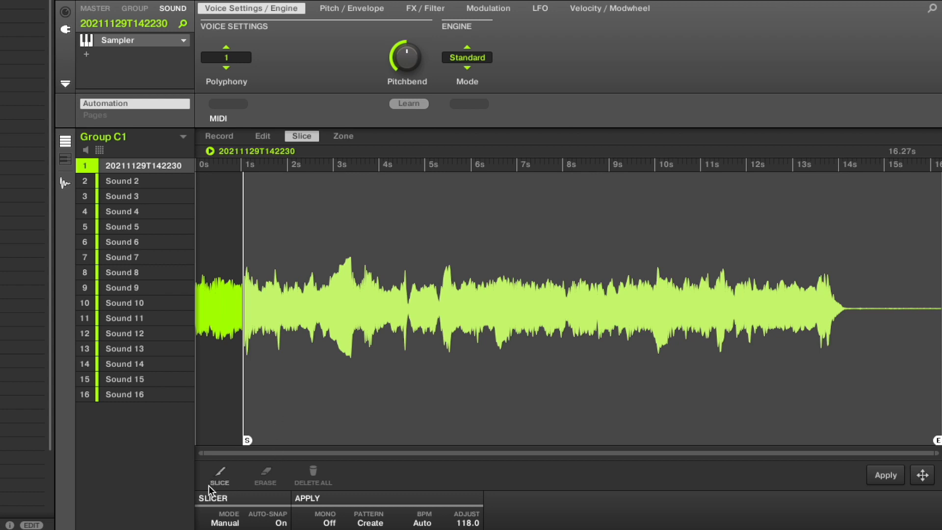
Add a manual slice at about 2 s, undo the extra cut at about 1.5 s, and audition the second slice
{"action": "left_click", "coordinate": [219, 480]}
{"action": "left_click", "coordinate": [288, 400]}
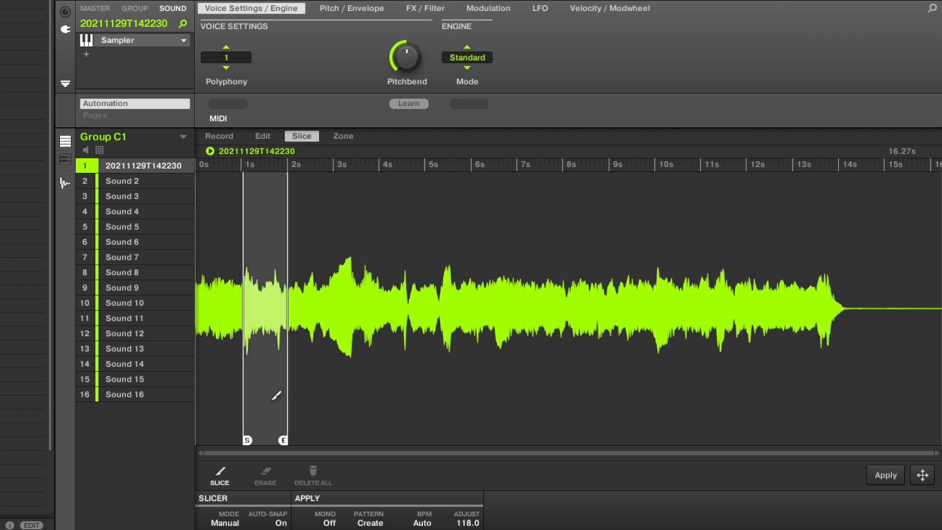
{"action": "left_click", "coordinate": [276, 394]}
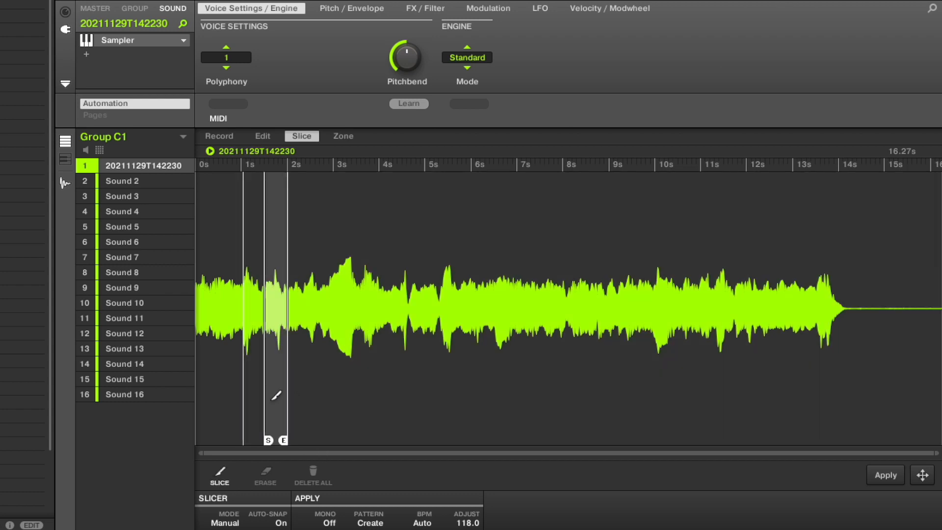
{"action": "key", "text": "super+z"}
{"action": "left_click", "coordinate": [223, 476]}
{"action": "left_click", "coordinate": [256, 414]}
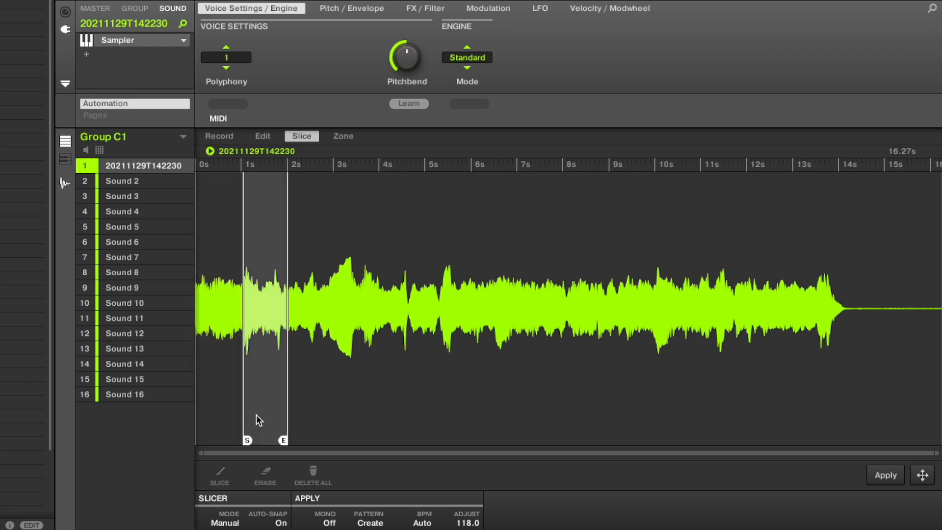
Extend the second slice's end marker to about 2.8 s and audition the slice
{"action": "left_click_drag", "start_coordinate": [283, 440], "coordinate": [321, 440]}
{"action": "left_click", "coordinate": [266, 408]}
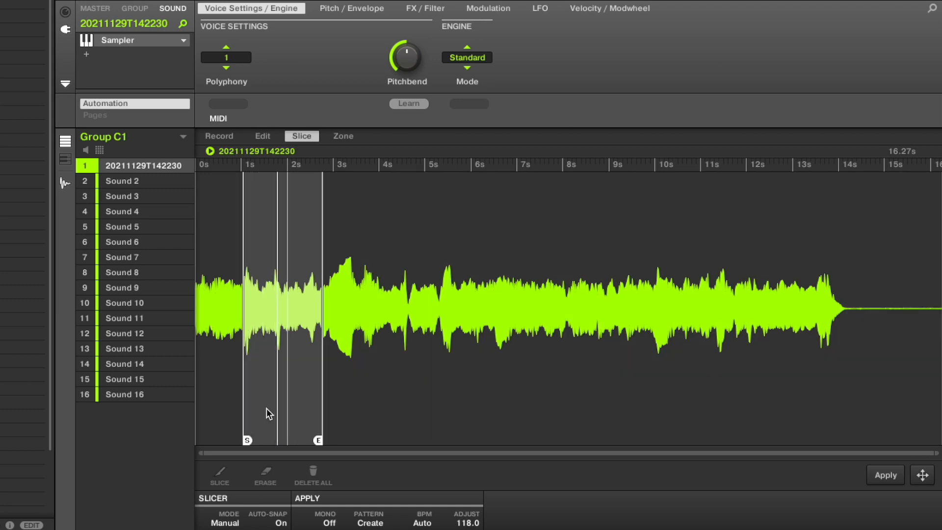
Try the second slice's start marker at about 1.4 s, audition it, and return the marker to about 1 s
{"action": "left_click_drag", "start_coordinate": [250, 441], "coordinate": [262, 440]}
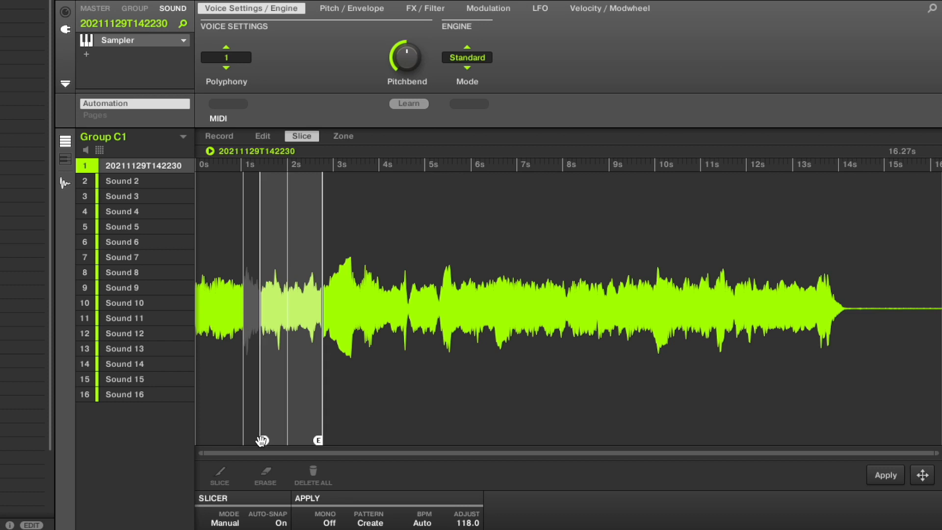
{"action": "left_click", "coordinate": [280, 381]}
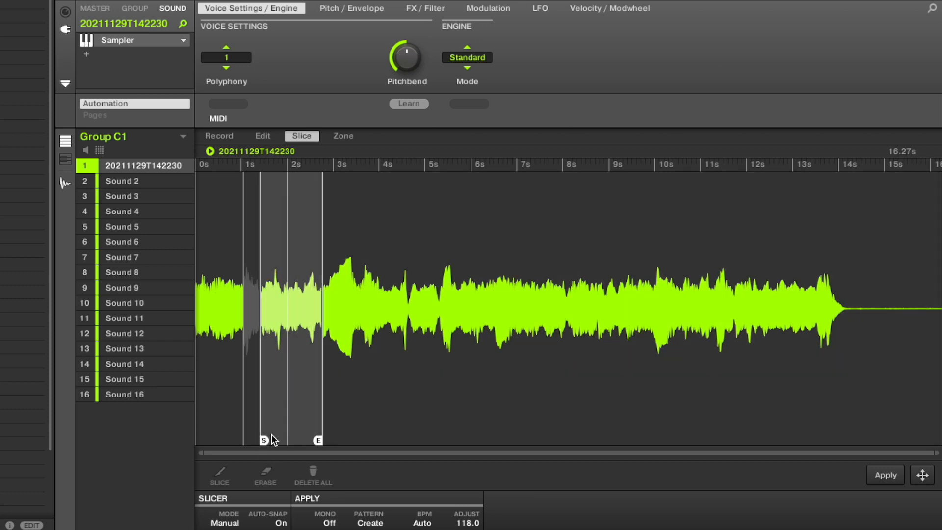
{"action": "left_click_drag", "start_coordinate": [263, 440], "coordinate": [247, 437]}
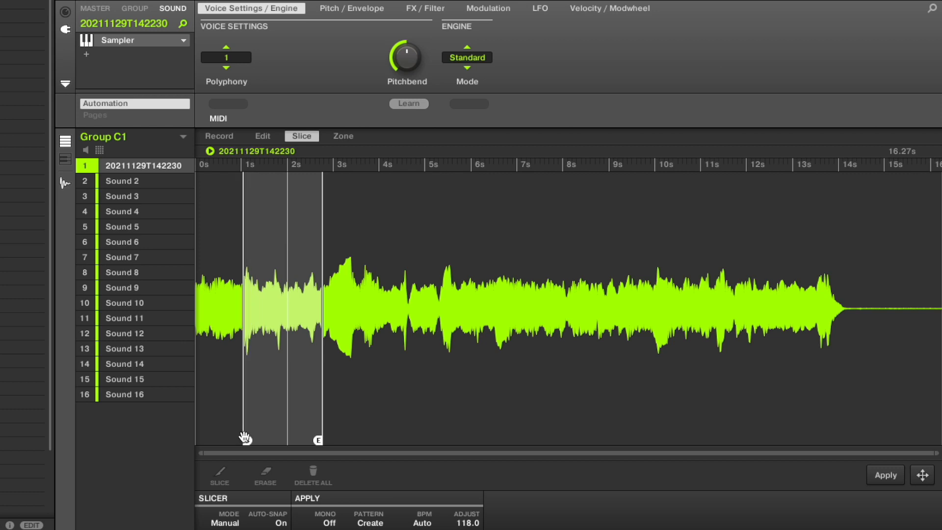
{"action": "left_click", "coordinate": [269, 415]}
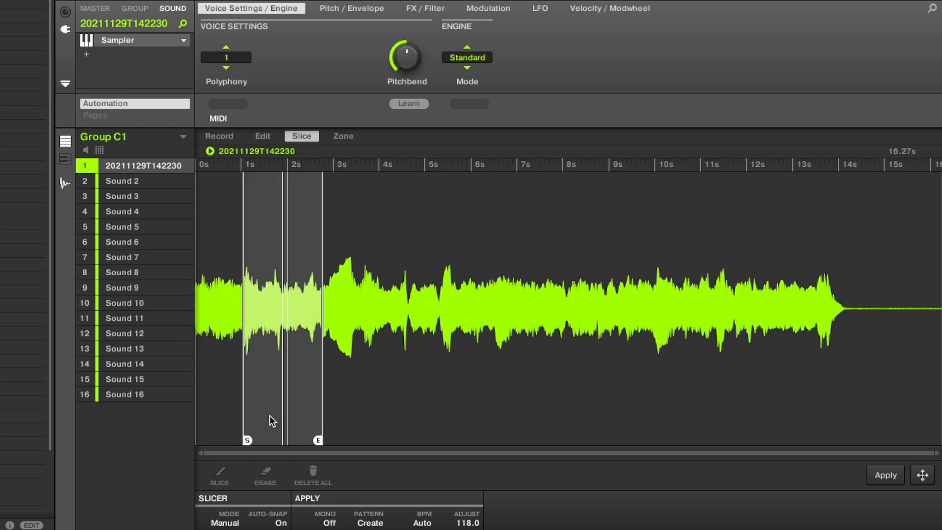
Add manual slices at about 5.8 s and 8.7 s and apply the slices to the sounds of Group C1
{"action": "left_click", "coordinate": [416, 405]}
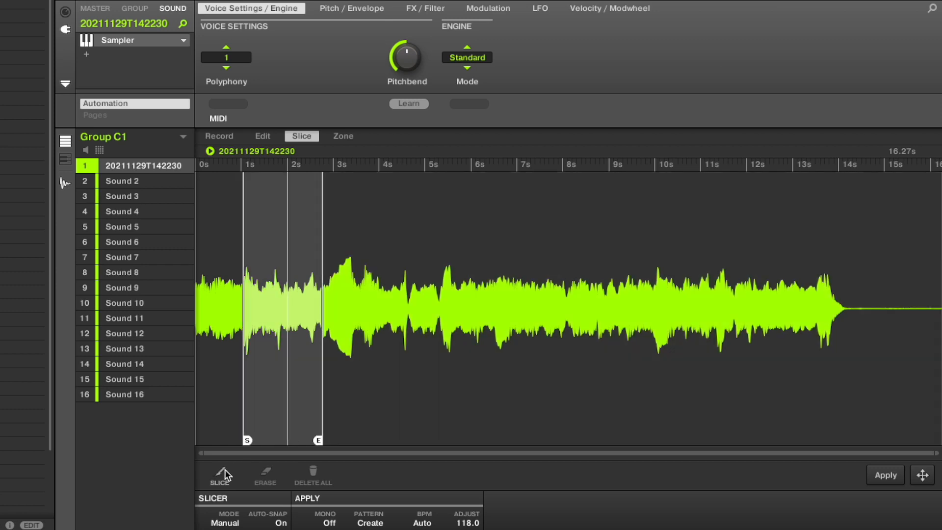
{"action": "left_click", "coordinate": [221, 473]}
{"action": "left_click", "coordinate": [470, 391]}
{"action": "left_click", "coordinate": [598, 381]}
{"action": "left_click", "coordinate": [426, 388]}
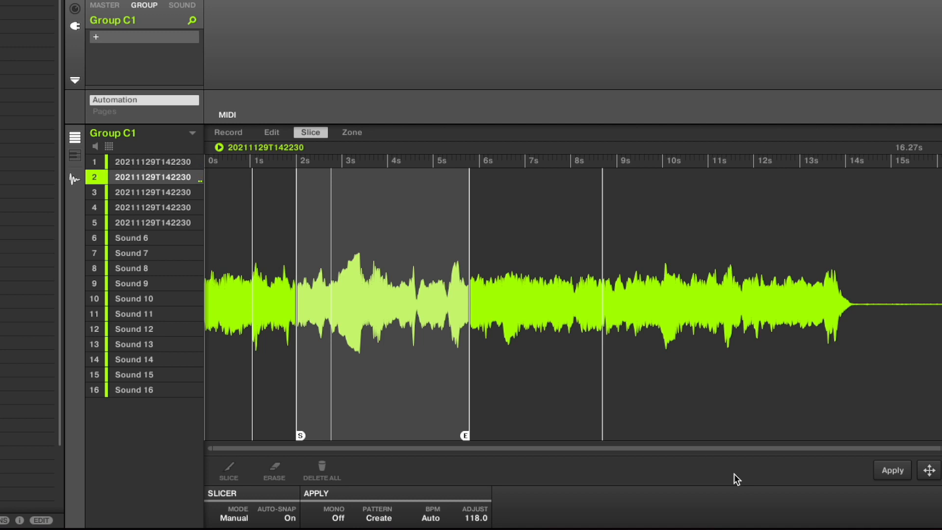
{"action": "left_click", "coordinate": [856, 259]}
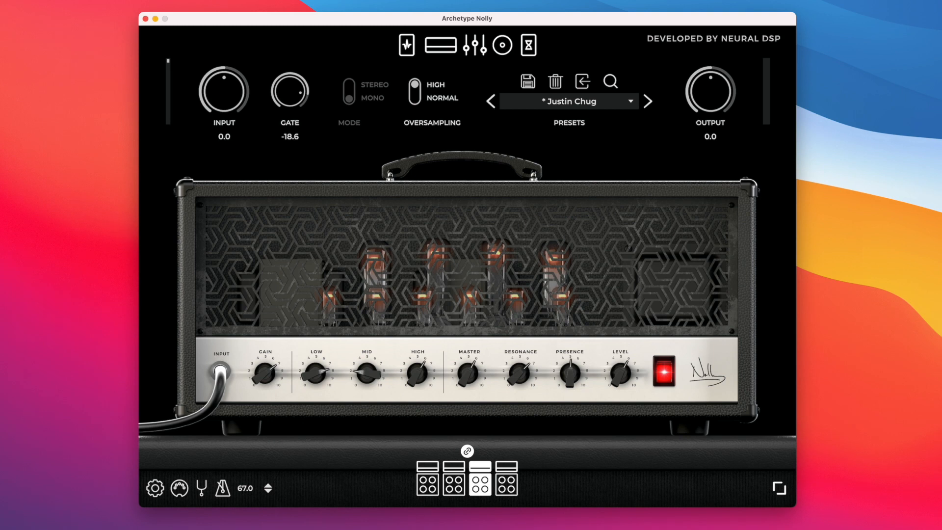
Switch to Maschine, examine the available audio devices in its audio preferences, and minimize its window
{"action": "key", "text": "super+Tab"}
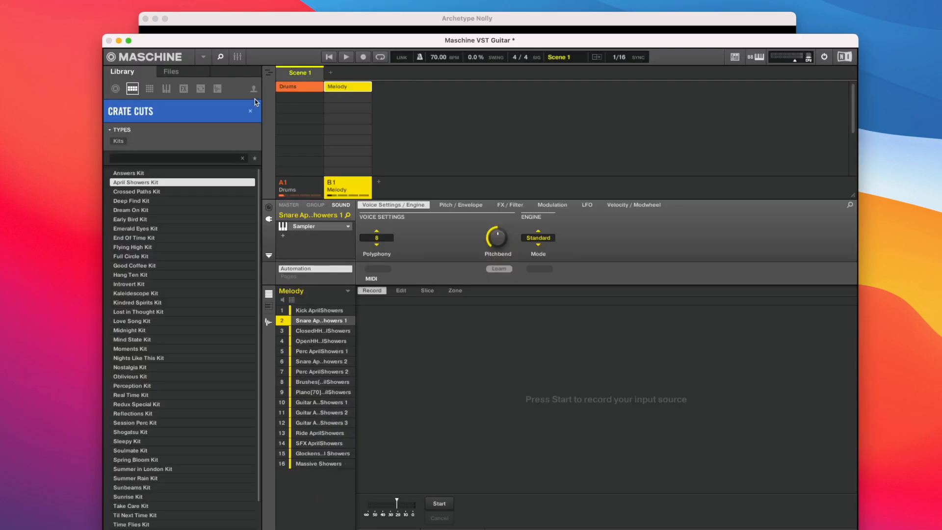
{"action": "left_click_drag", "start_coordinate": [241, 49], "coordinate": [271, 46]}
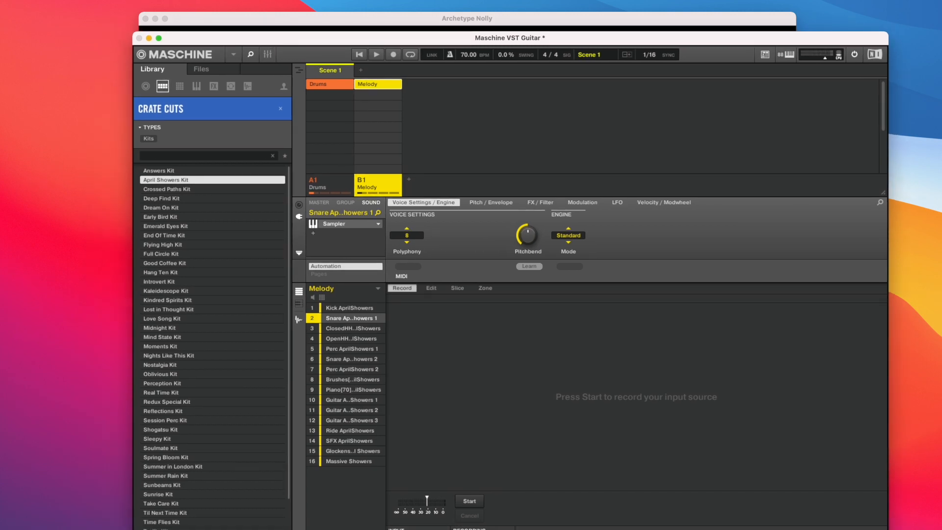
{"action": "key", "text": "super+comma"}
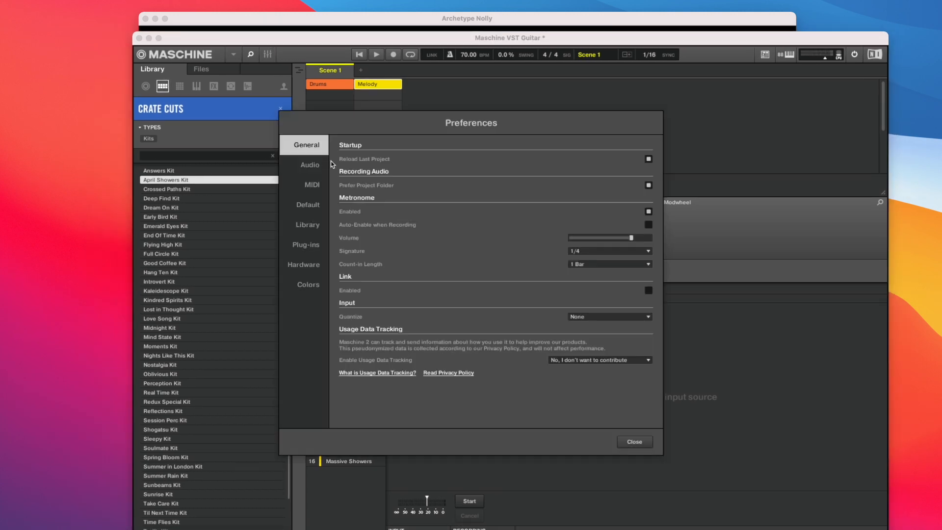
{"action": "left_click", "coordinate": [310, 166]}
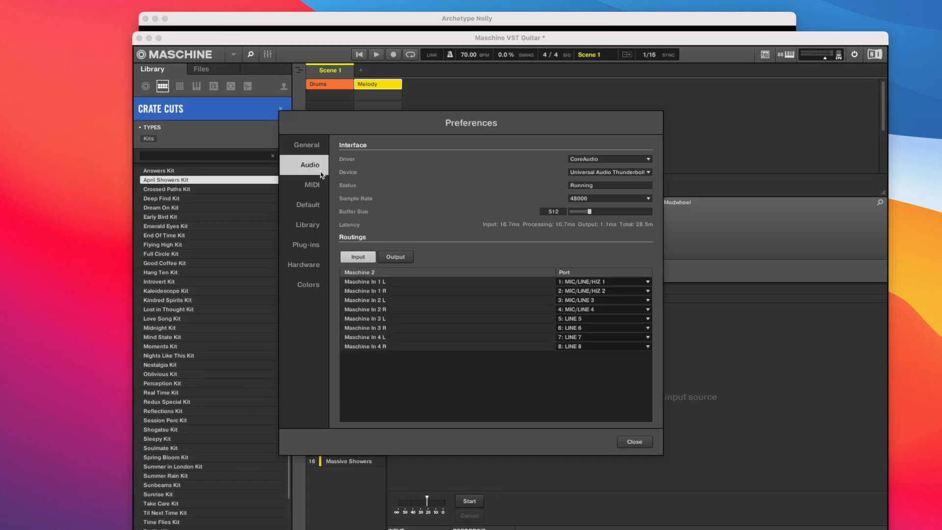
{"action": "left_click", "coordinate": [598, 173]}
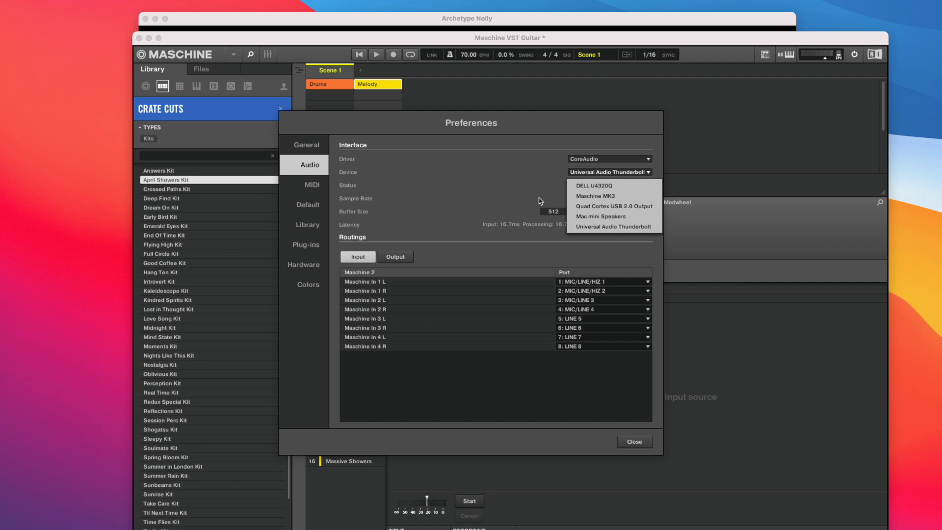
{"action": "left_click", "coordinate": [512, 197]}
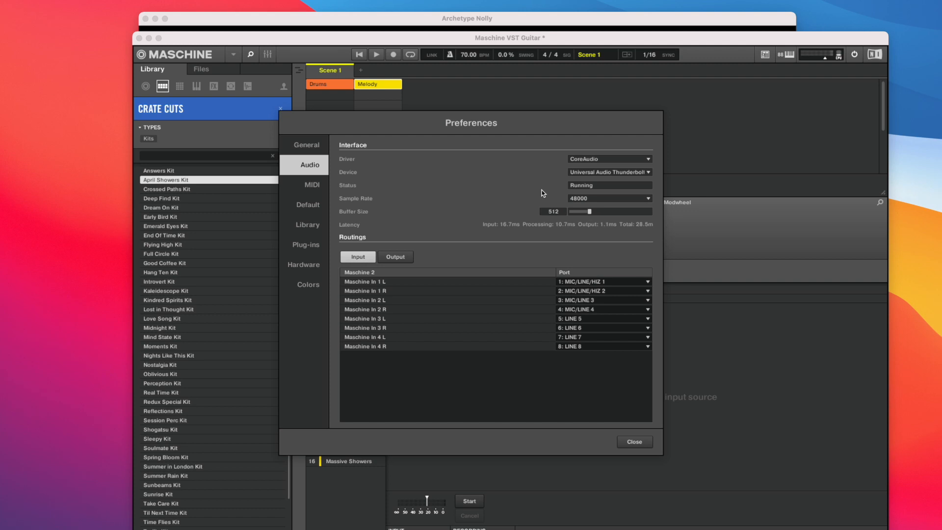
{"action": "left_click", "coordinate": [633, 442]}
{"action": "left_click", "coordinate": [148, 37]}
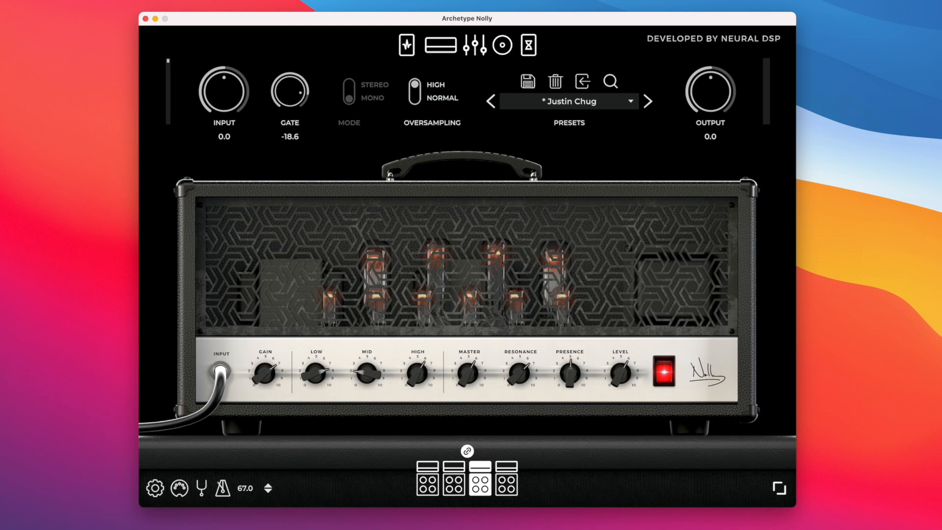
Switch to the browser, review Rogue Amoeba's Loopback product page, and minimize the browser
{"action": "key", "text": "super+Tab"}
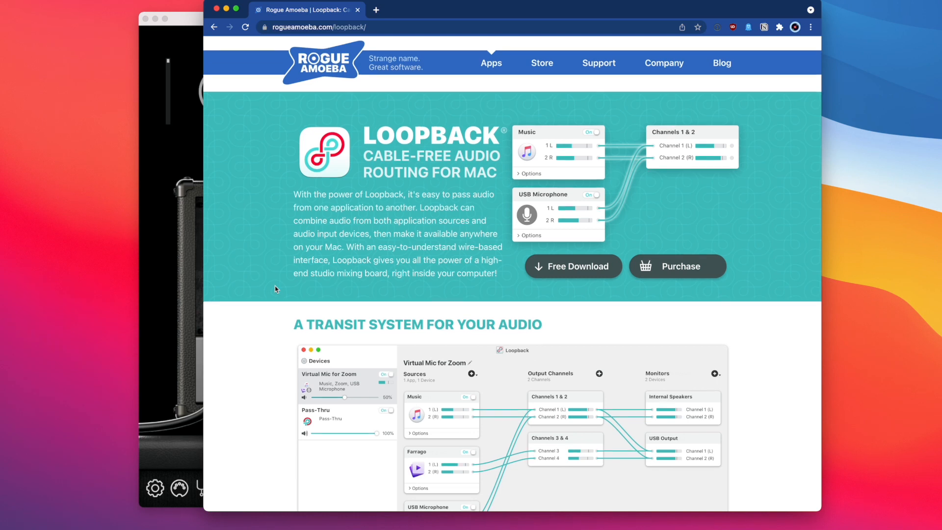
{"action": "scroll", "coordinate": [275, 289], "scroll_direction": "down", "scroll_amount": 2}
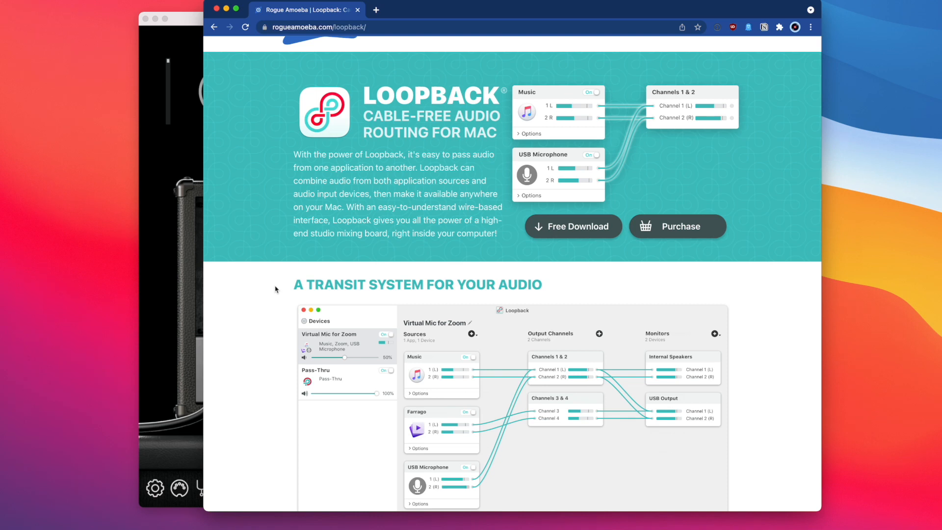
{"action": "scroll", "coordinate": [275, 289], "scroll_direction": "down", "scroll_amount": 5}
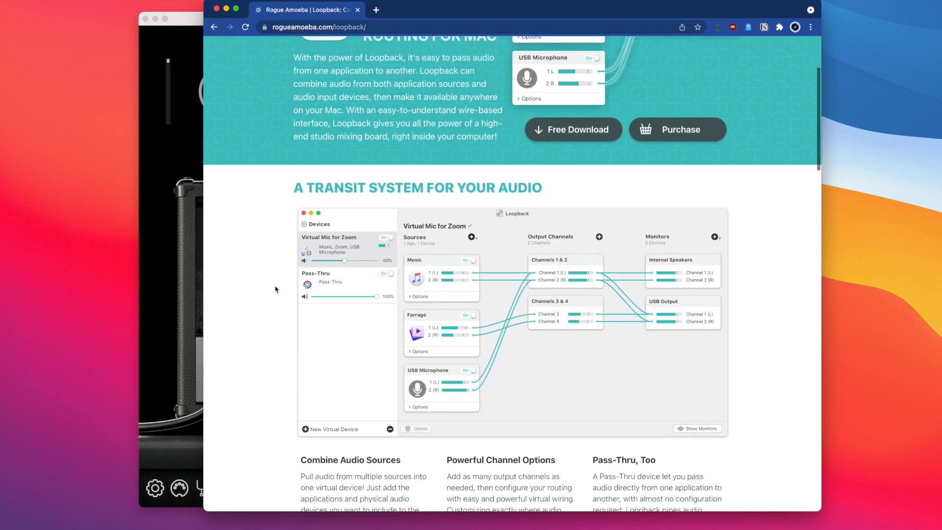
{"action": "scroll", "coordinate": [275, 289], "scroll_direction": "up", "scroll_amount": 1}
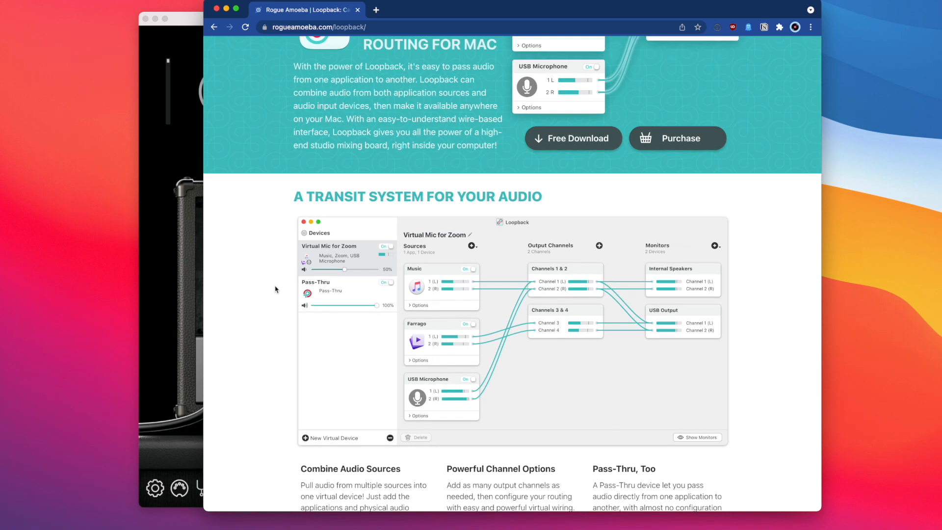
{"action": "scroll", "coordinate": [275, 289], "scroll_direction": "up", "scroll_amount": 2}
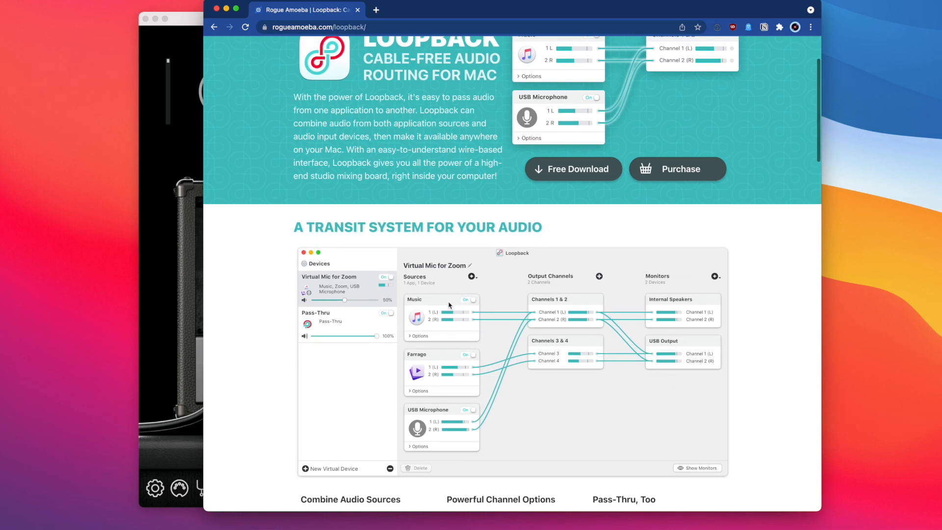
{"action": "left_click", "coordinate": [227, 10]}
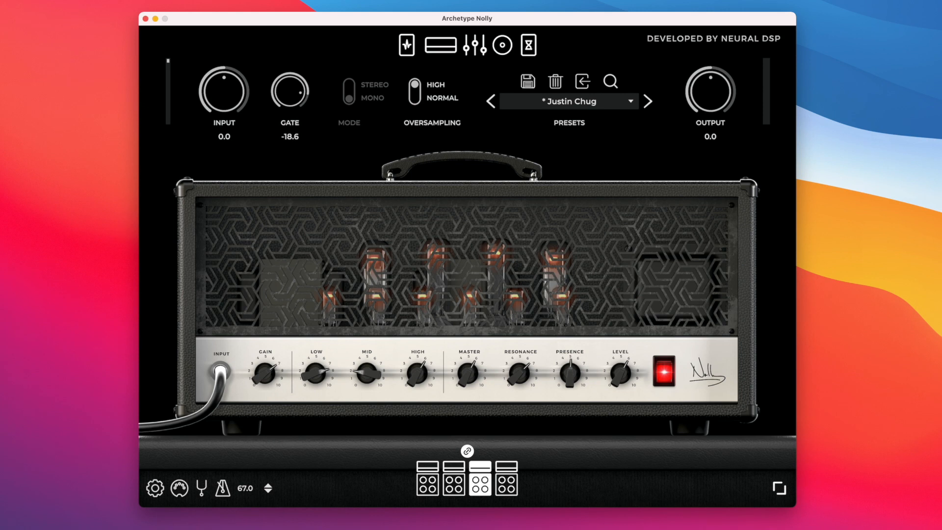
Switch to Loopback and create a new virtual audio device named Guitar VST
{"action": "left_click", "coordinate": [731, 528]}
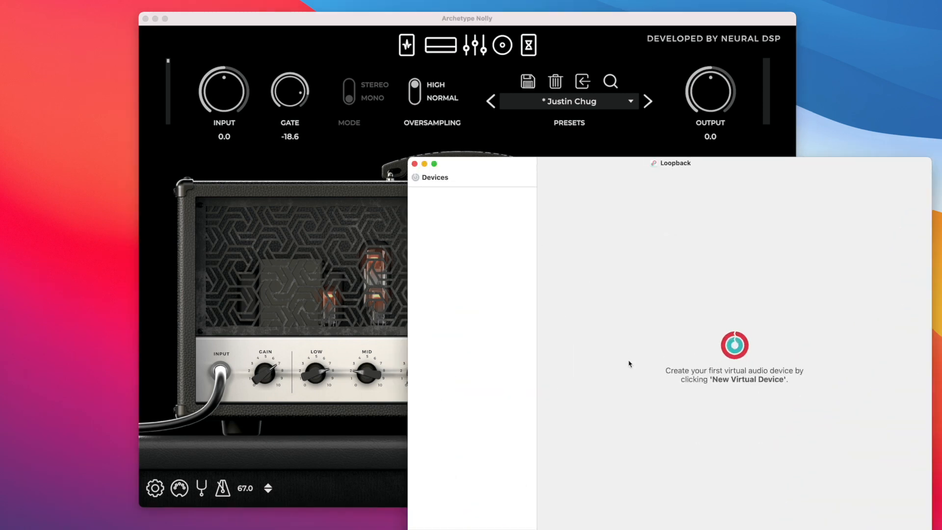
{"action": "left_click_drag", "start_coordinate": [602, 168], "coordinate": [483, 132]}
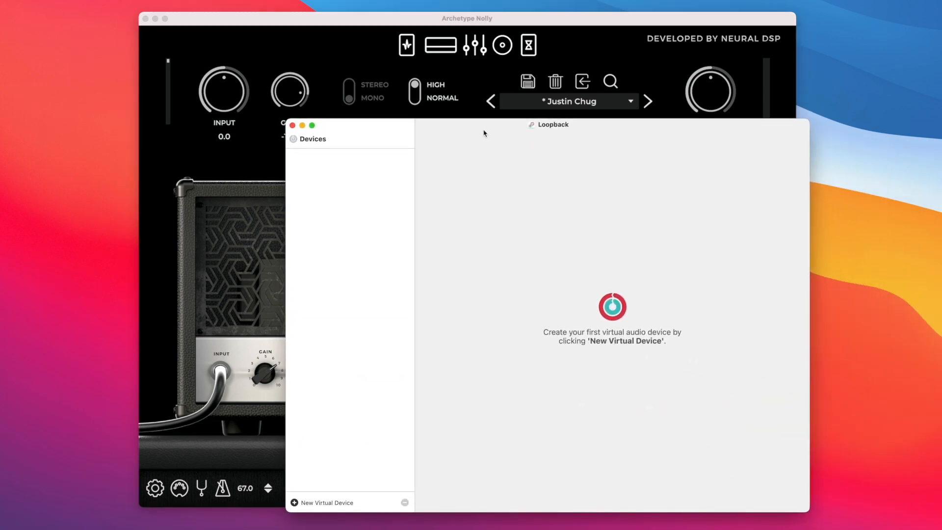
{"action": "left_click", "coordinate": [294, 502]}
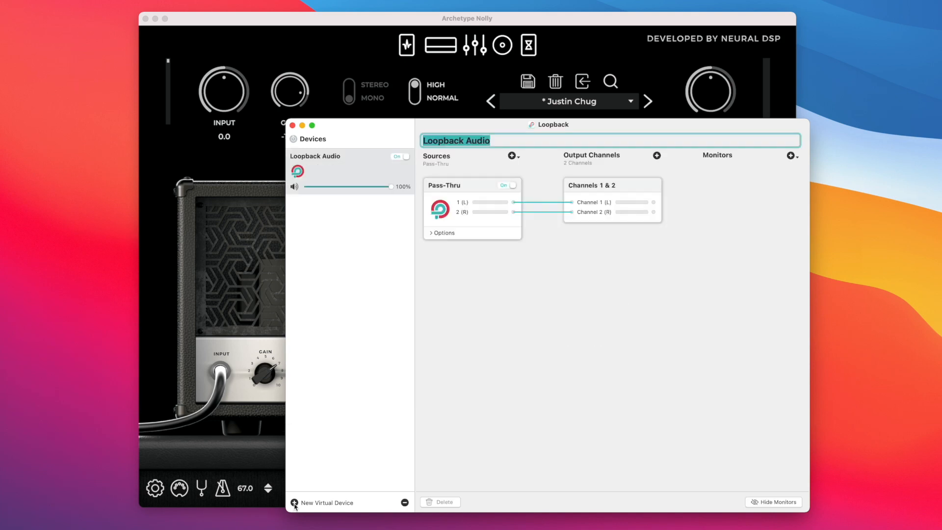
{"action": "type", "text": "Guitar VS"}
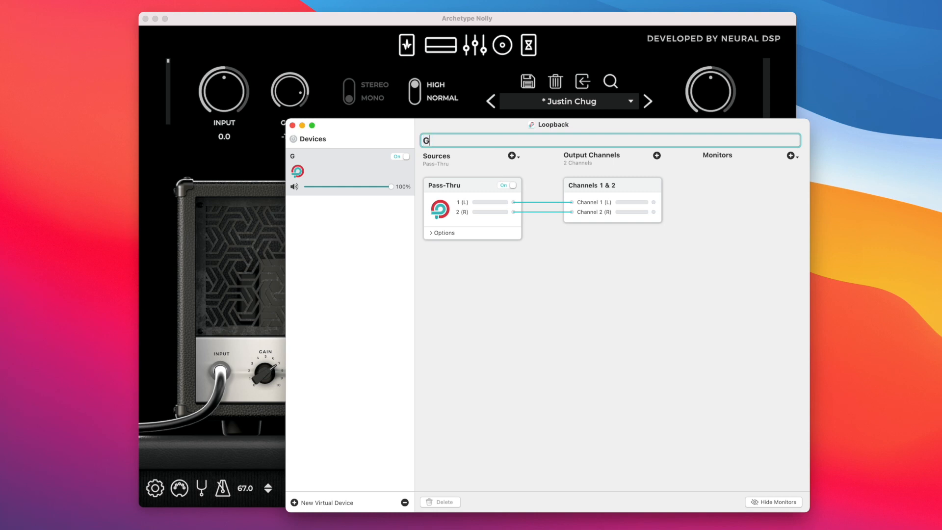
{"action": "type", "text": "T"}
{"action": "key", "text": "Return"}
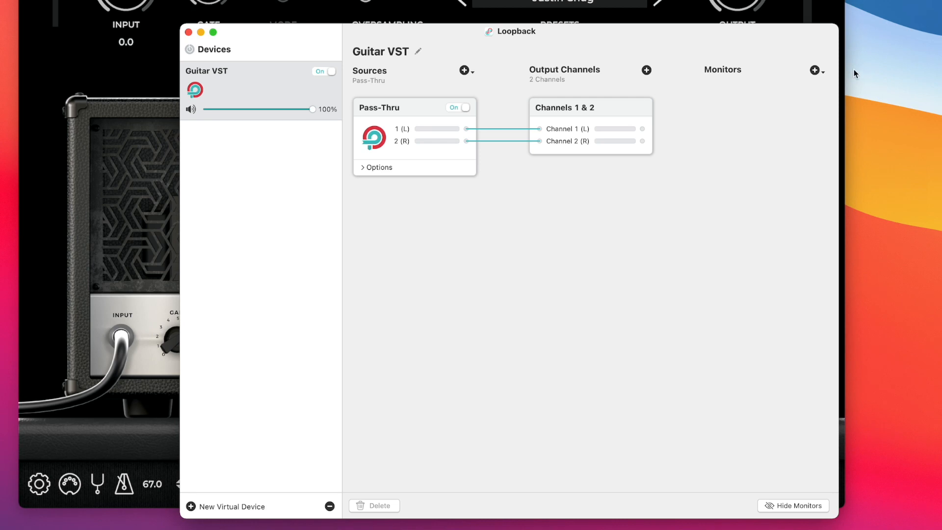
Add Universal Audio Thunderbolt as a monitor and Archetype Nolly as a source for the Guitar VST device
{"action": "left_click", "coordinate": [814, 71]}
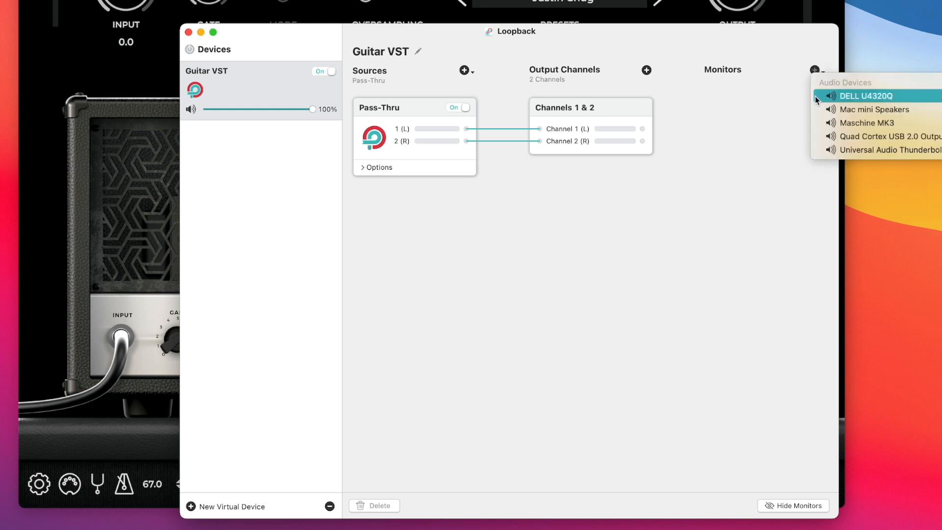
{"action": "left_click", "coordinate": [847, 151]}
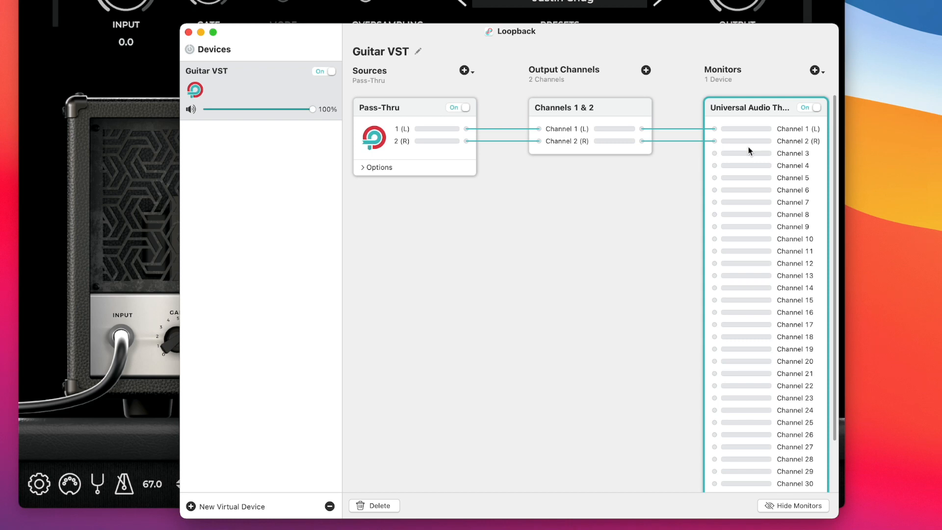
{"action": "left_click", "coordinate": [581, 189]}
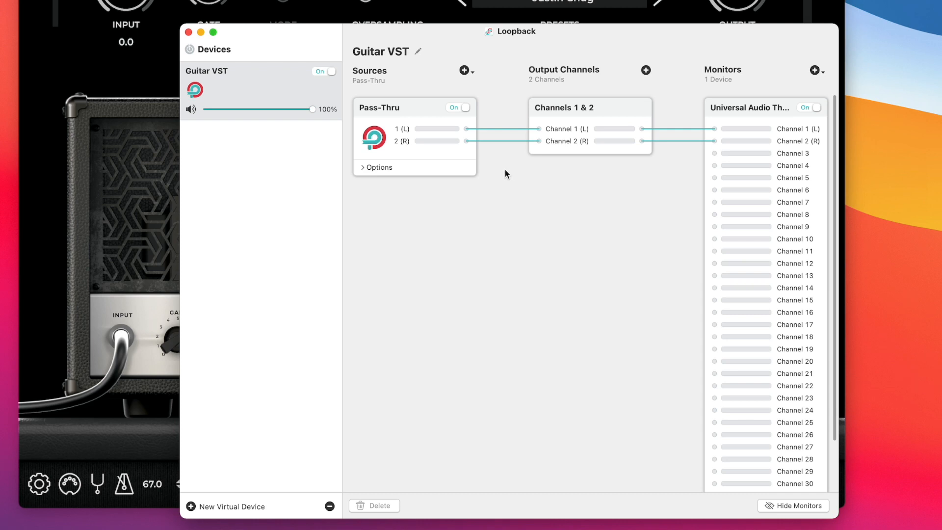
{"action": "left_click", "coordinate": [465, 73]}
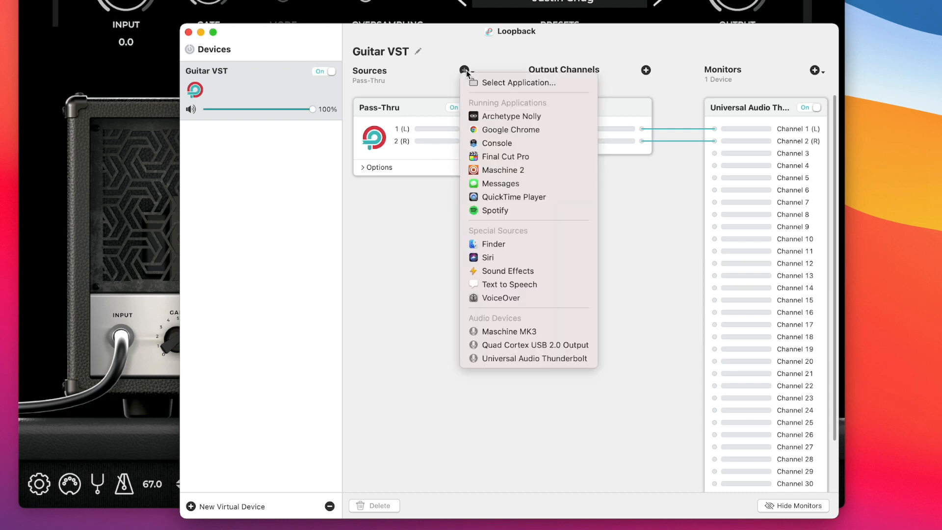
{"action": "left_click", "coordinate": [485, 117]}
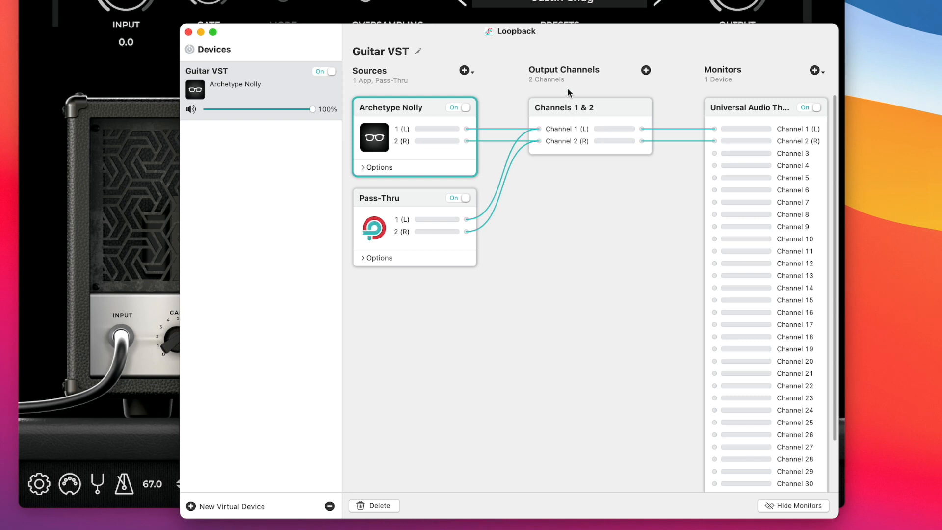
Add output channels 3 & 4 and delete the Pass-Thru connections feeding them
{"action": "left_click", "coordinate": [646, 70]}
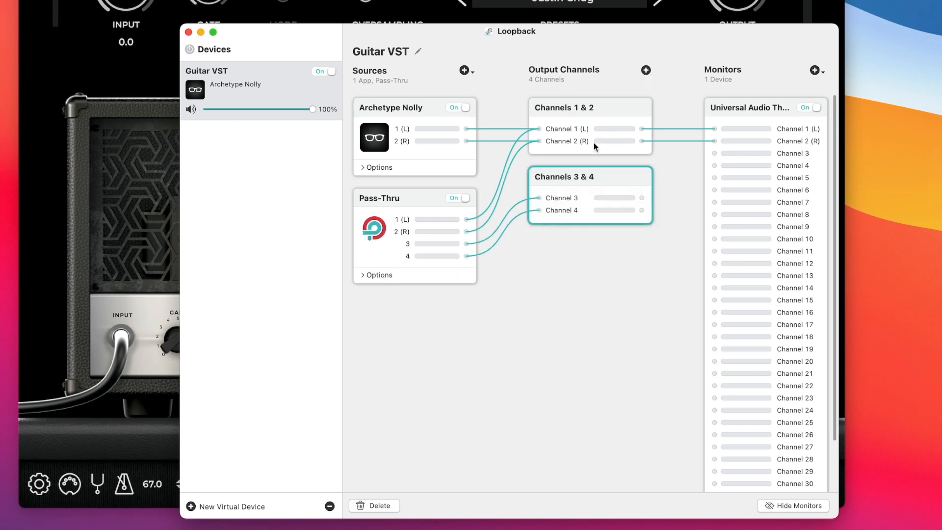
{"action": "left_click", "coordinate": [516, 211]}
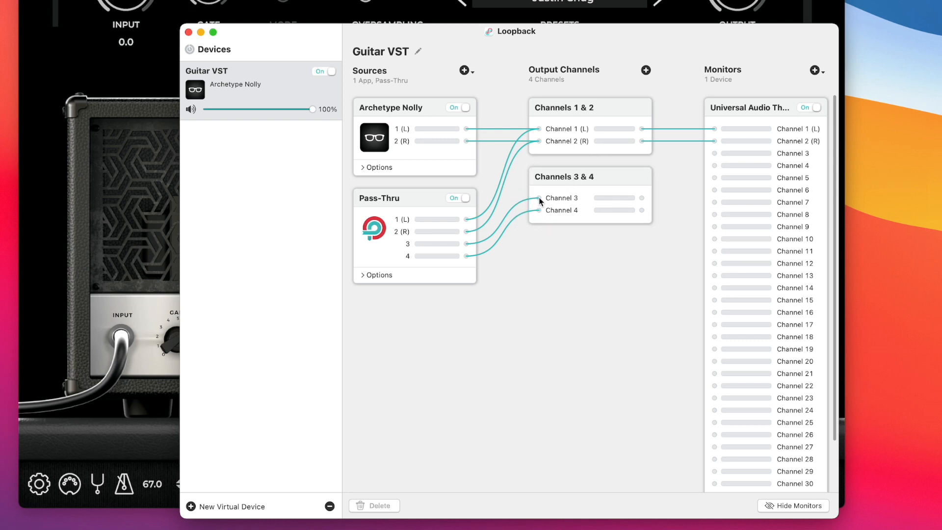
{"action": "left_click", "coordinate": [517, 205]}
{"action": "key", "text": "Delete"}
{"action": "left_click", "coordinate": [513, 219]}
{"action": "key", "text": "Delete"}
Reroute Archetype Nolly's left and right outputs to Channels 3 and 4, removing its connections to Channels 1 and 2
{"action": "left_click_drag", "start_coordinate": [469, 129], "coordinate": [529, 192]}
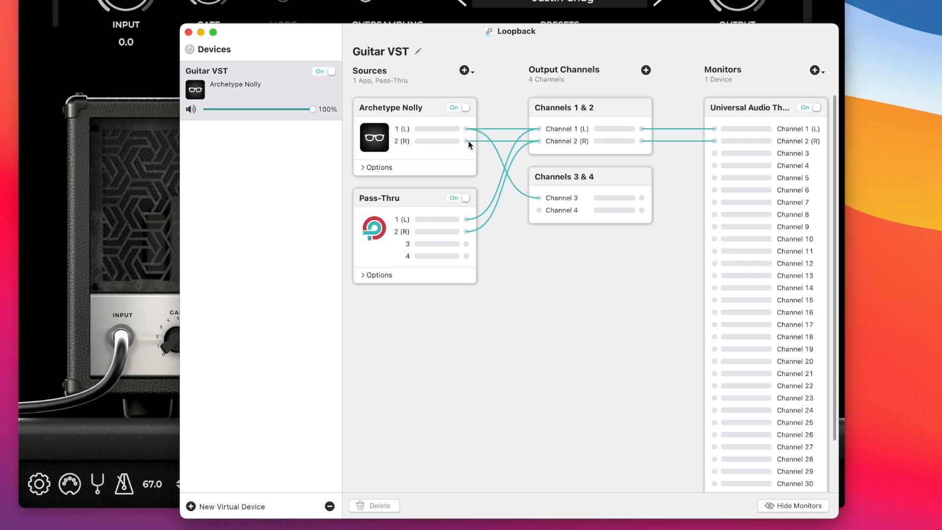
{"action": "left_click_drag", "start_coordinate": [490, 169], "coordinate": [540, 211]}
{"action": "left_click", "coordinate": [505, 129]}
{"action": "key", "text": "Delete"}
{"action": "left_click", "coordinate": [505, 140]}
{"action": "key", "text": "Delete"}
Connect output Channels 3 and 4 to Channels 1 (L) and 2 (R) of the Universal Audio monitor
{"action": "left_click", "coordinate": [593, 107]}
{"action": "left_click", "coordinate": [570, 292]}
{"action": "left_click_drag", "start_coordinate": [680, 167], "coordinate": [714, 129]}
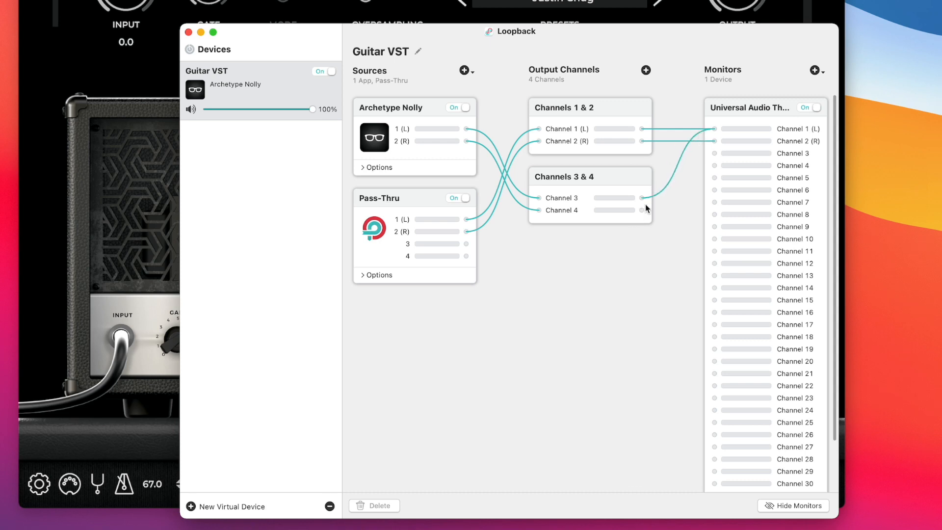
{"action": "left_click_drag", "start_coordinate": [681, 188], "coordinate": [710, 145]}
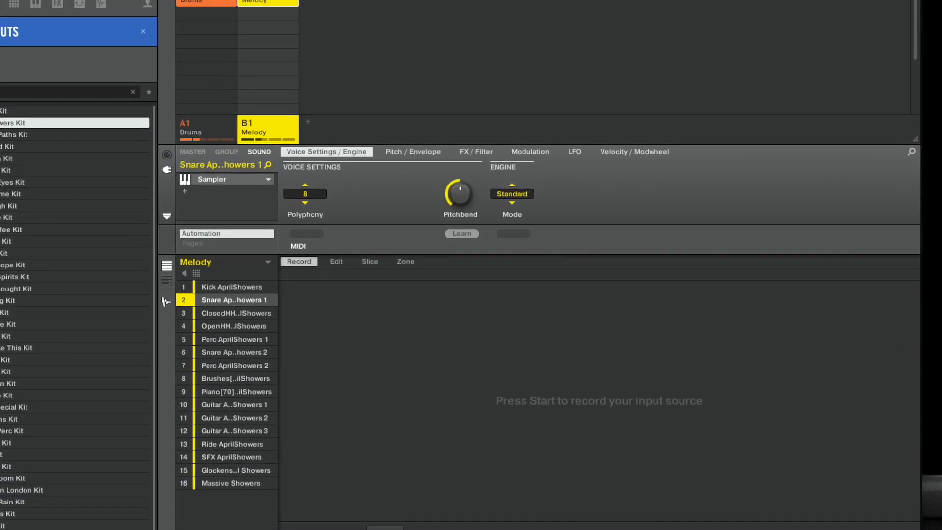
Switch to Maschine and set its audio interface device to Guitar VST in the preferences
{"action": "key", "text": "super+"}
{"action": "left_click", "coordinate": [283, 98]}
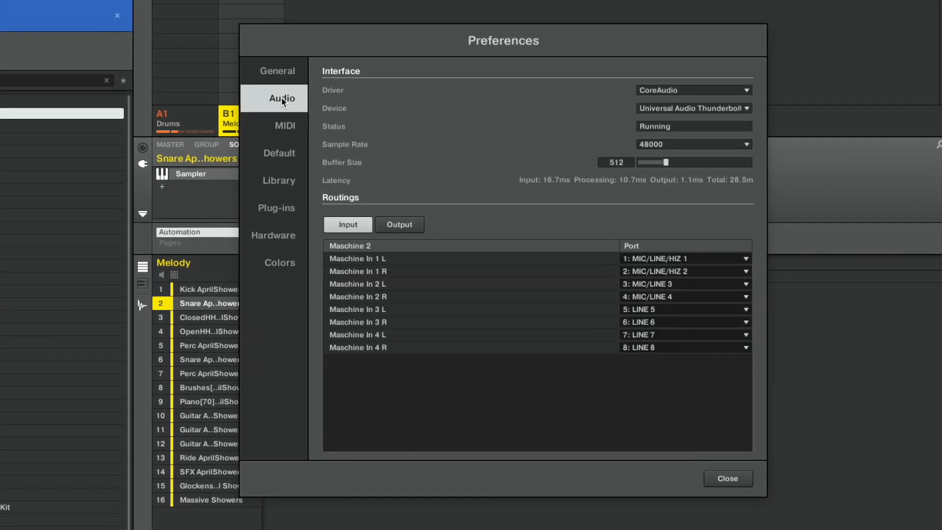
{"action": "left_click", "coordinate": [643, 109]}
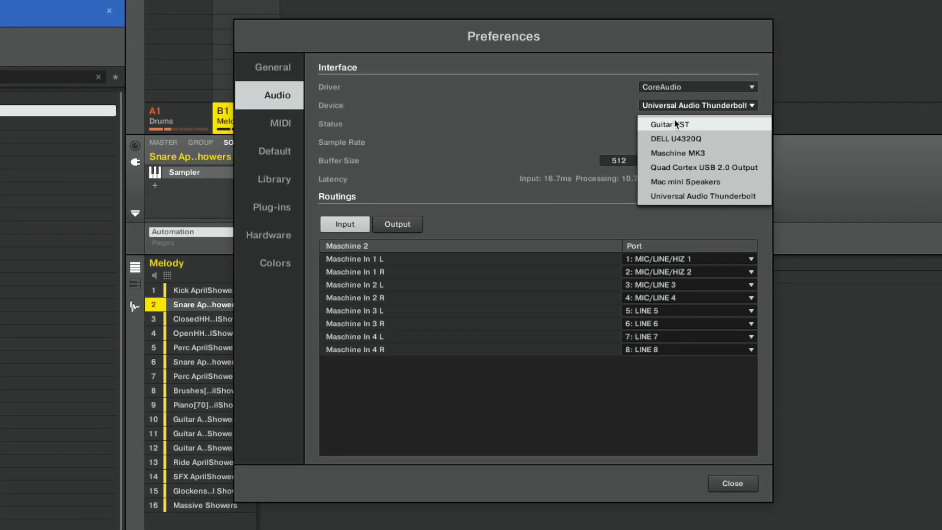
{"action": "left_click", "coordinate": [674, 120]}
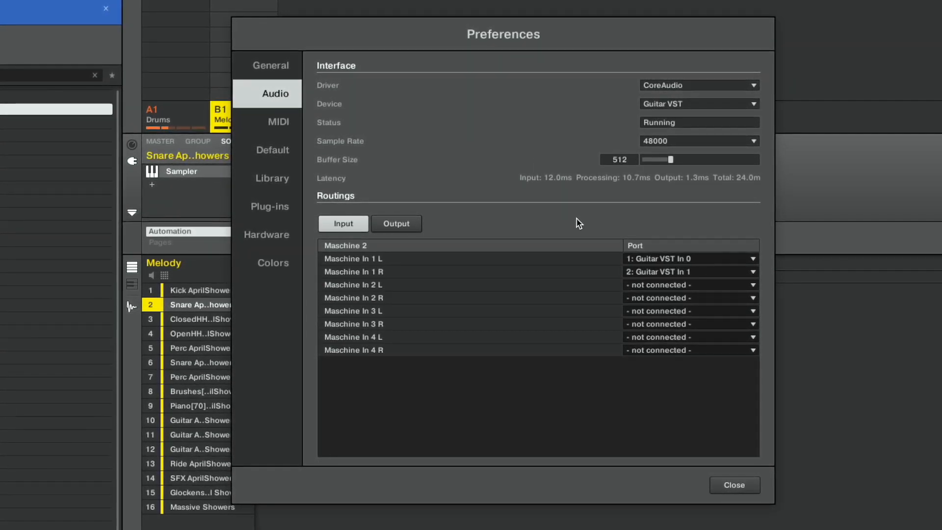
Route Maschine In 1 L to Guitar VST In 2 and In 1 R to Guitar VST In 3, review the output routings and close the preferences
{"action": "left_click", "coordinate": [652, 259]}
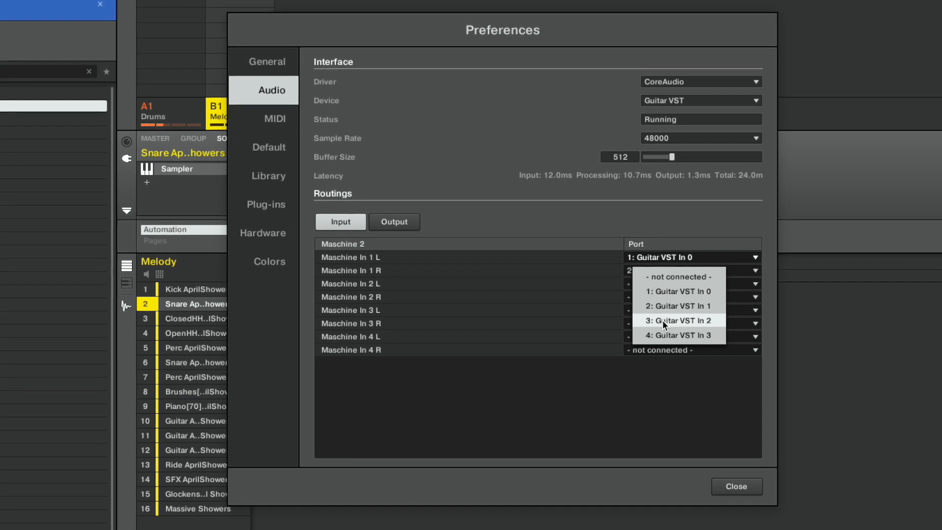
{"action": "left_click", "coordinate": [662, 320]}
{"action": "left_click", "coordinate": [655, 270]}
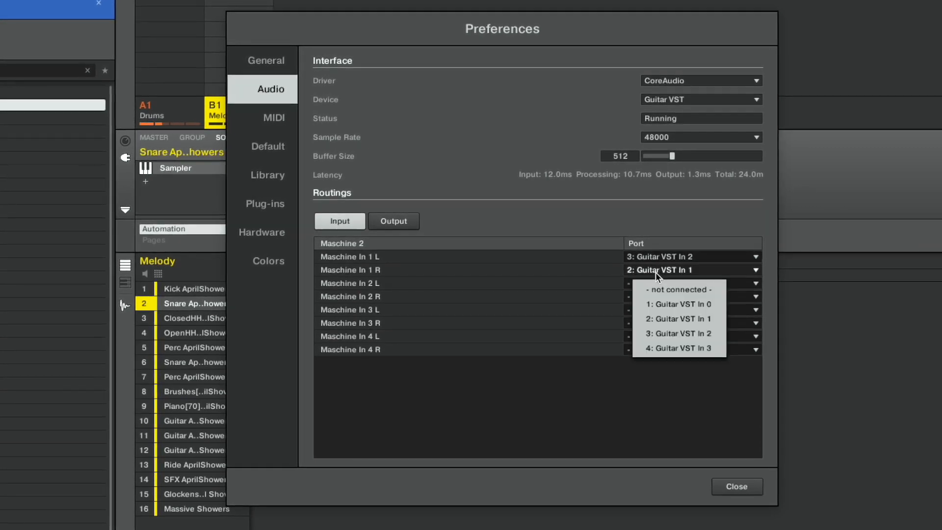
{"action": "left_click", "coordinate": [656, 346]}
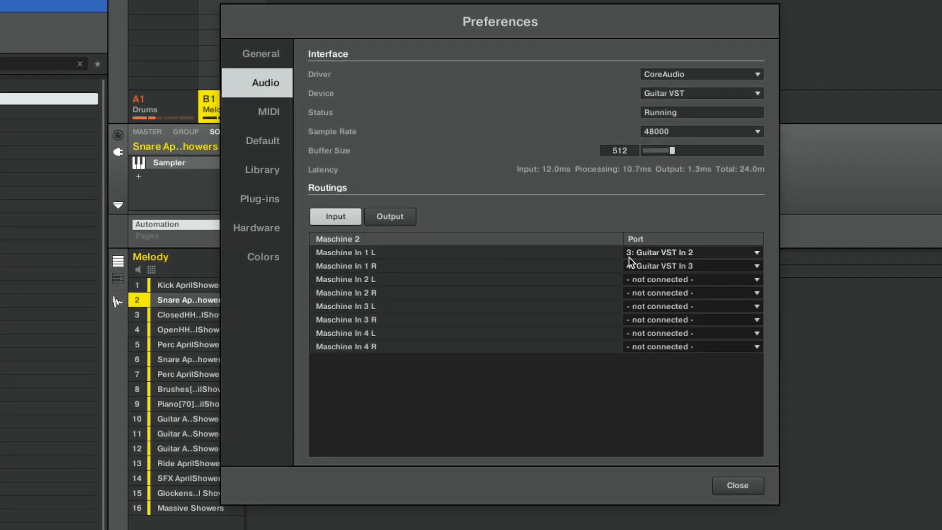
{"action": "left_click", "coordinate": [382, 212]}
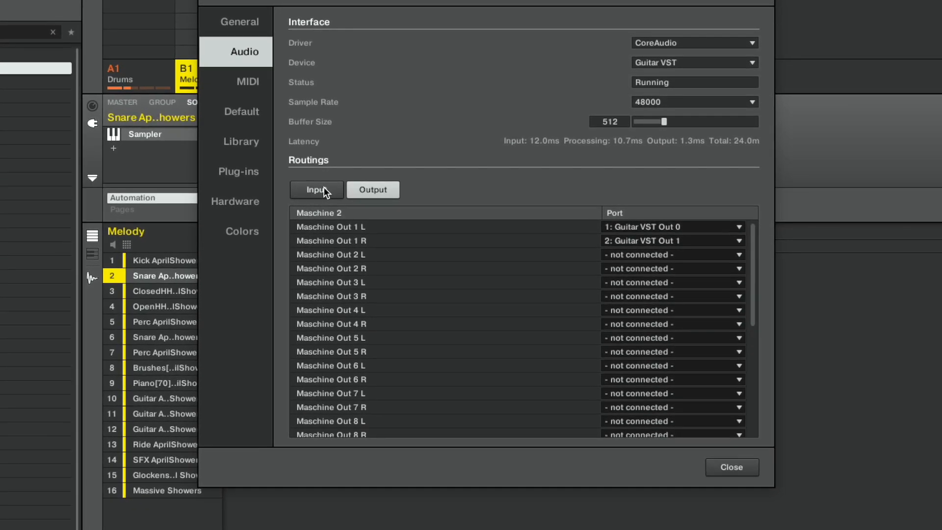
{"action": "left_click", "coordinate": [324, 189]}
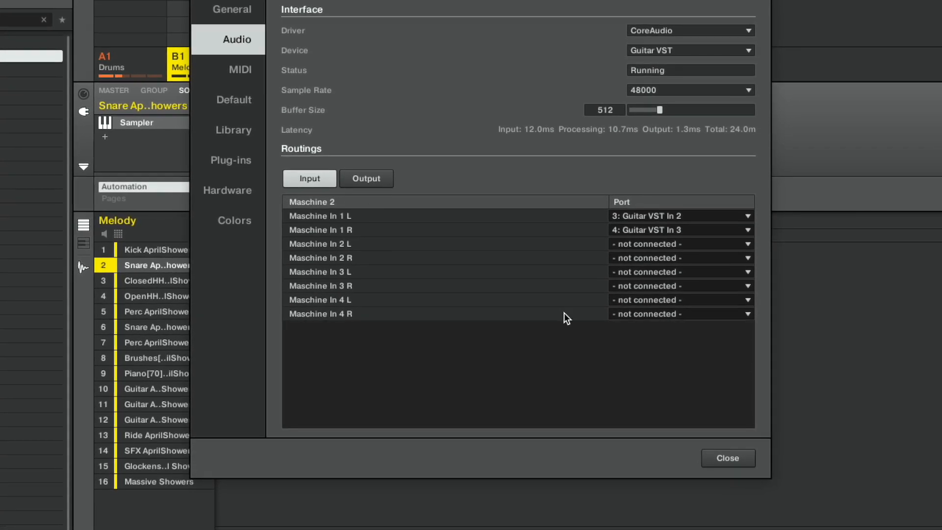
{"action": "left_click", "coordinate": [730, 456]}
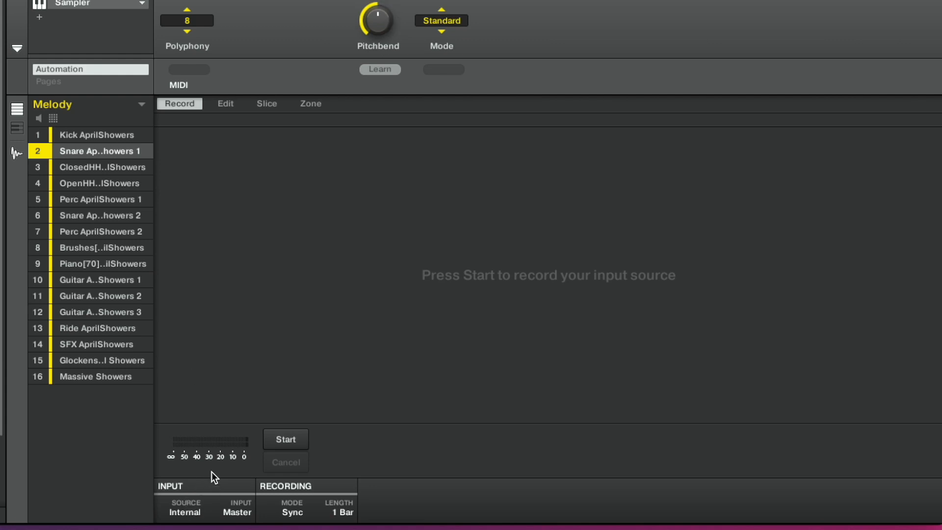
Load a Sampler on Sound 1 of Group C1 and set its polyphony to 1
{"action": "left_click", "coordinate": [197, 512]}
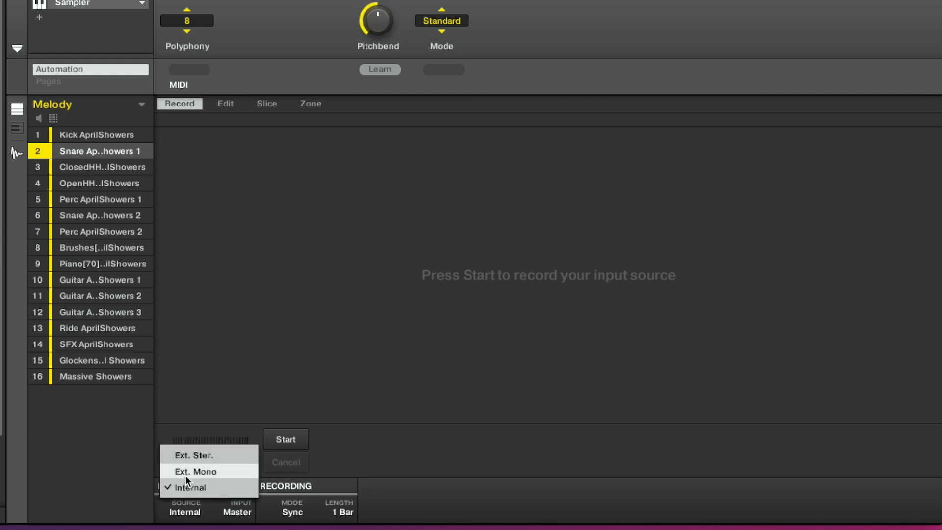
{"action": "left_click", "coordinate": [180, 156]}
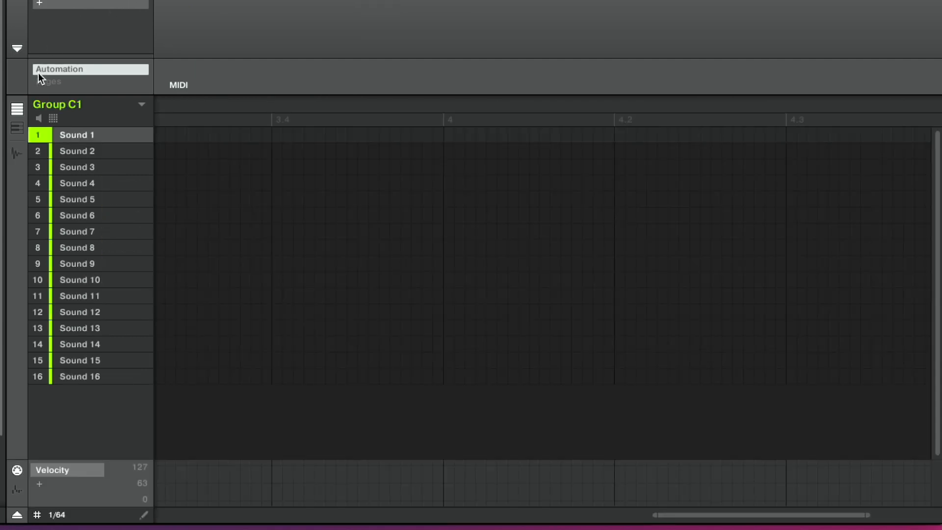
{"action": "left_click", "coordinate": [66, 4]}
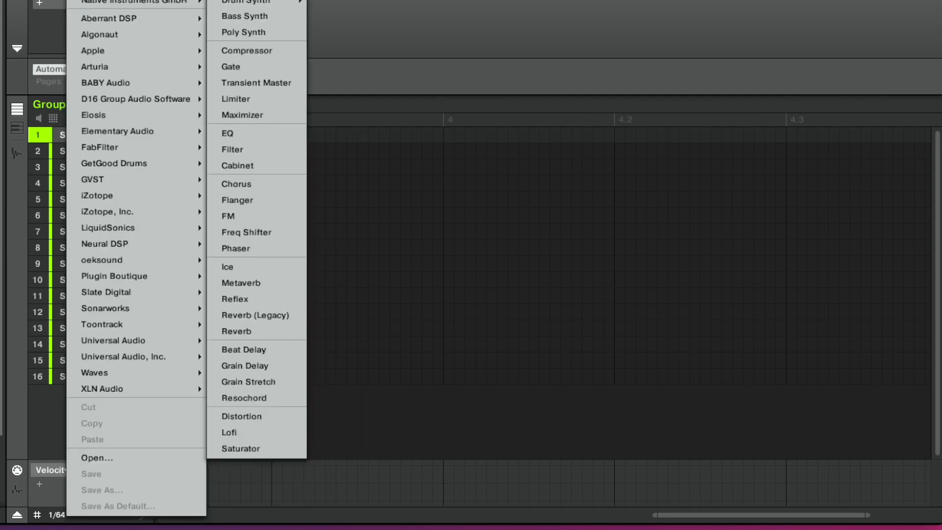
{"action": "left_click", "coordinate": [238, 0]}
{"action": "left_click", "coordinate": [189, 22]}
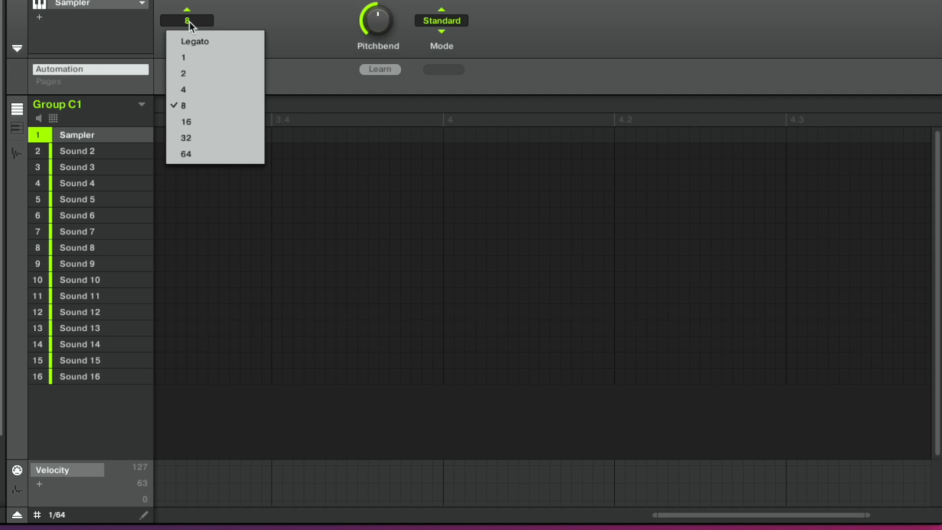
{"action": "left_click", "coordinate": [187, 51]}
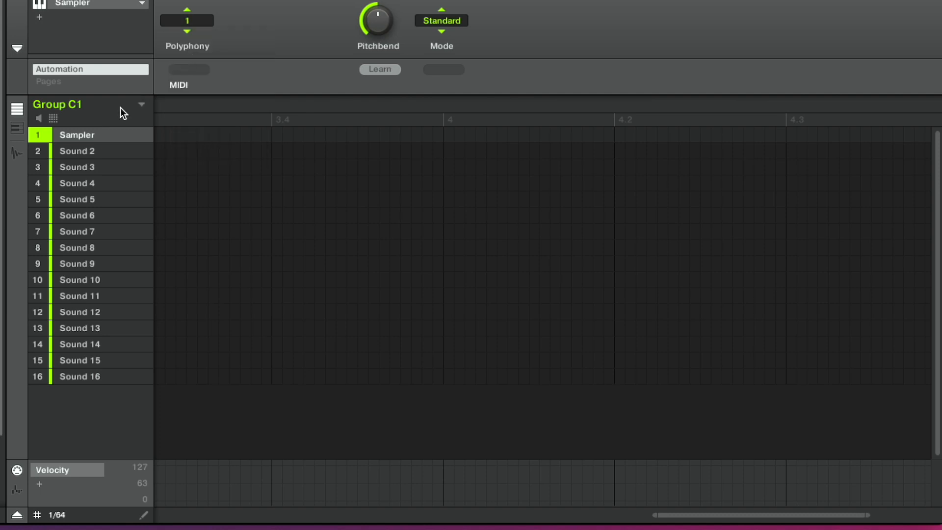
Open the sample recorder for the Sampler sound and set its source to Ext. Ster. with input In 4 L+R
{"action": "left_click", "coordinate": [18, 156]}
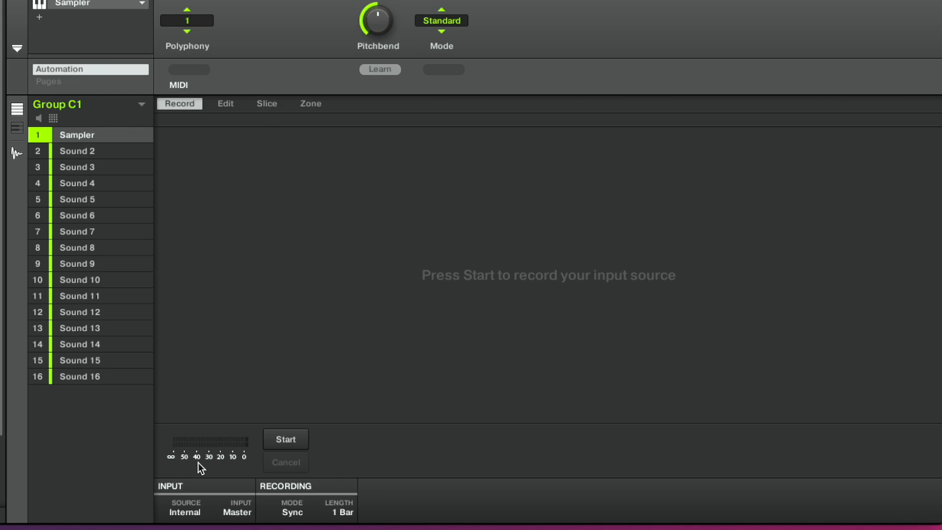
{"action": "left_click", "coordinate": [187, 510]}
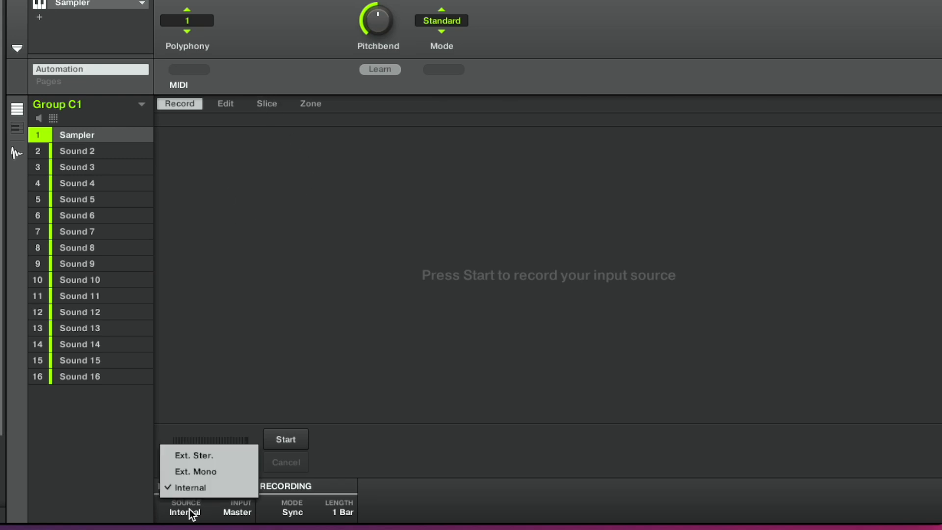
{"action": "left_click", "coordinate": [187, 459]}
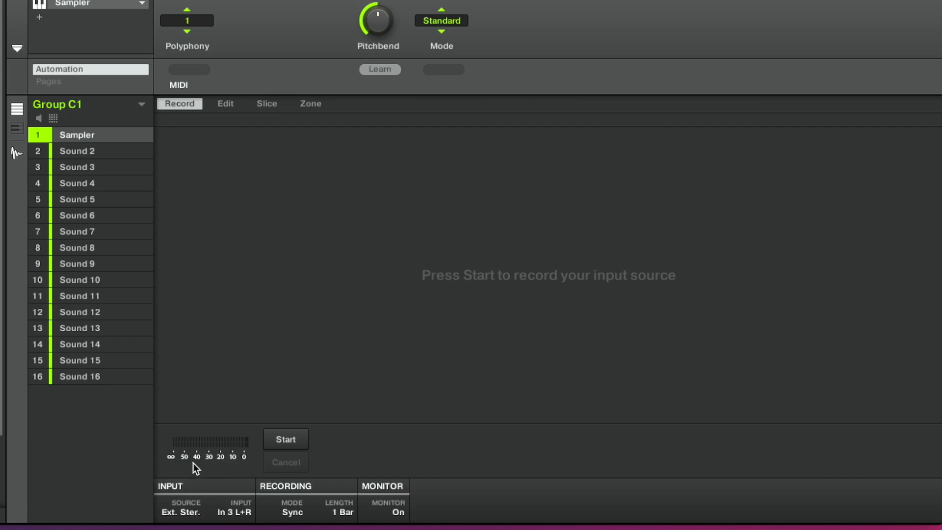
{"action": "left_click", "coordinate": [236, 510]}
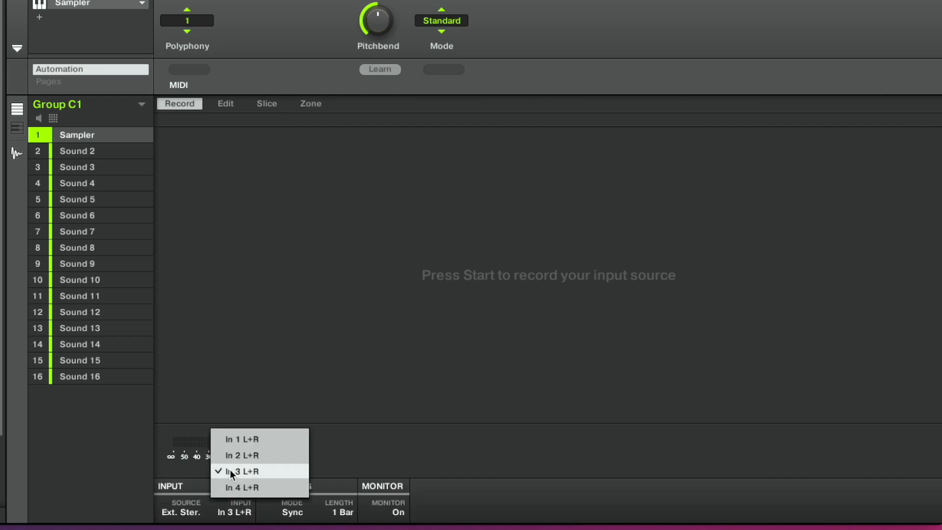
{"action": "left_click", "coordinate": [233, 488]}
Set the recording source to Ext. Mono and its input to In 1 L
{"action": "left_click", "coordinate": [237, 508]}
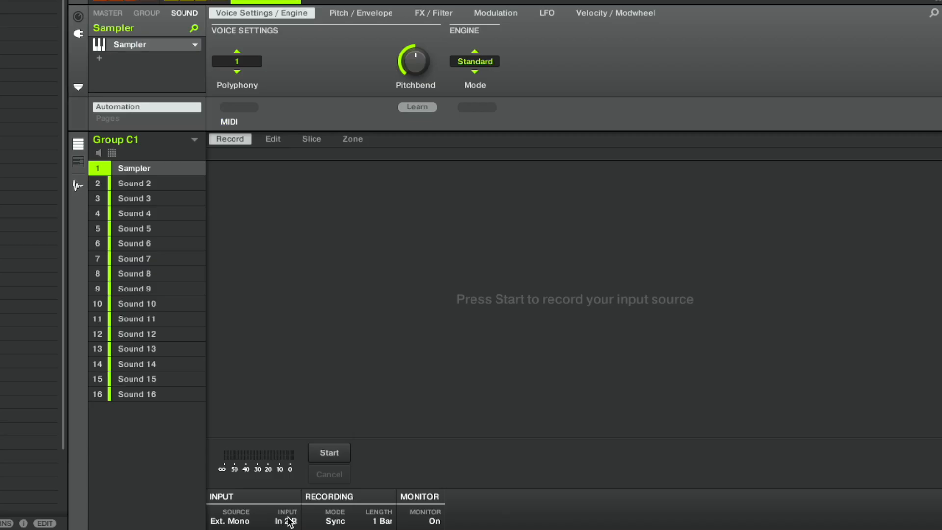
{"action": "left_click", "coordinate": [392, 494]}
{"action": "left_click", "coordinate": [271, 423]}
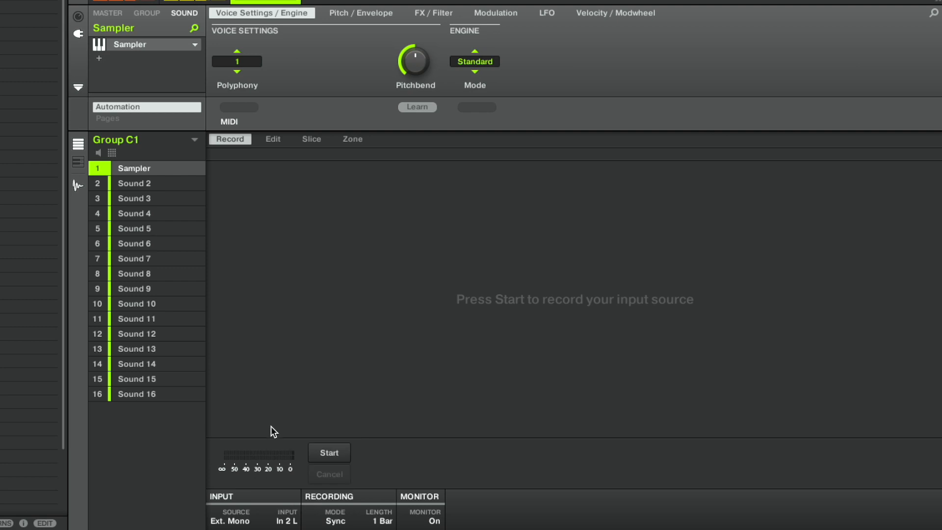
{"action": "left_click", "coordinate": [289, 523]}
{"action": "left_click", "coordinate": [285, 392]}
{"action": "left_click", "coordinate": [288, 520]}
{"action": "left_click", "coordinate": [289, 522]}
Review the input routings in the audio preferences, then close them
{"action": "key", "text": "super+comma"}
{"action": "left_click", "coordinate": [224, 0]}
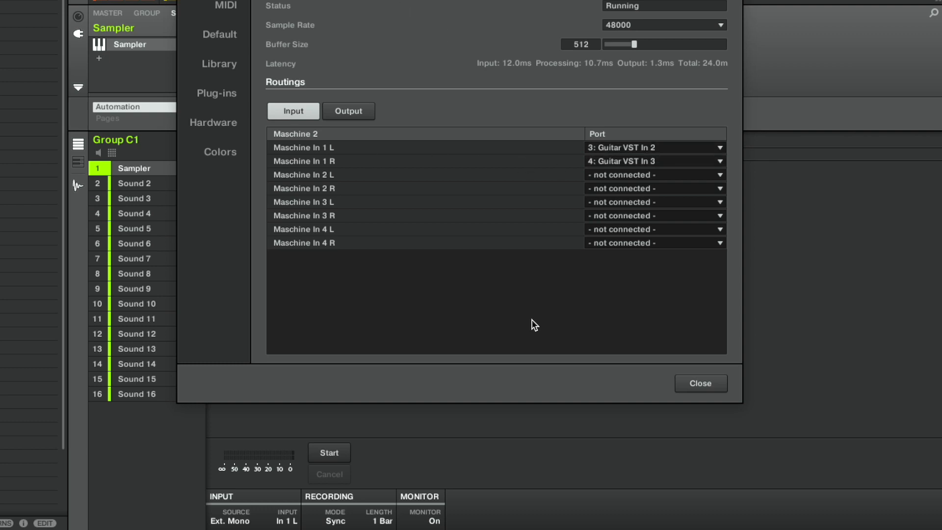
{"action": "left_click", "coordinate": [690, 383]}
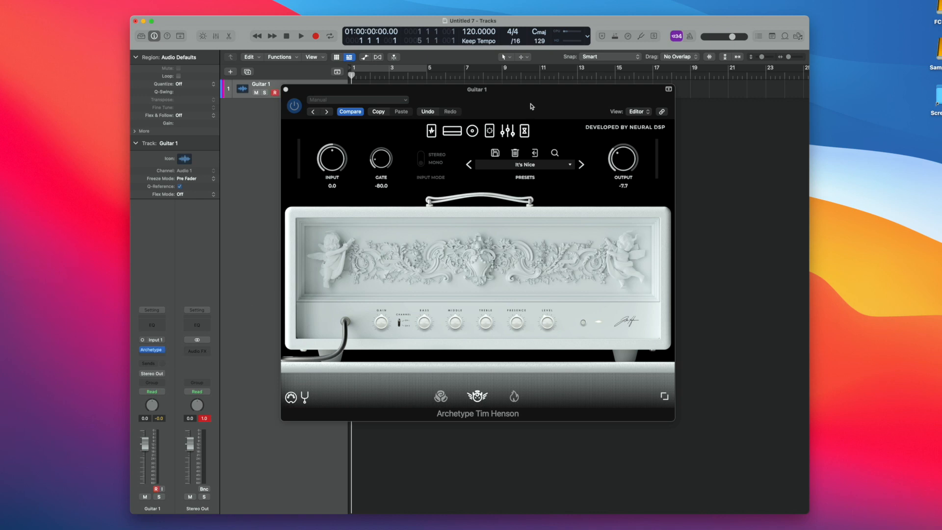
Reposition the Archetype Tim Henson plug-in window in Logic Pro and switch to Loopback to examine the Logic VST device's routing
{"action": "left_click", "coordinate": [536, 98]}
{"action": "left_click_drag", "start_coordinate": [535, 98], "coordinate": [545, 107]}
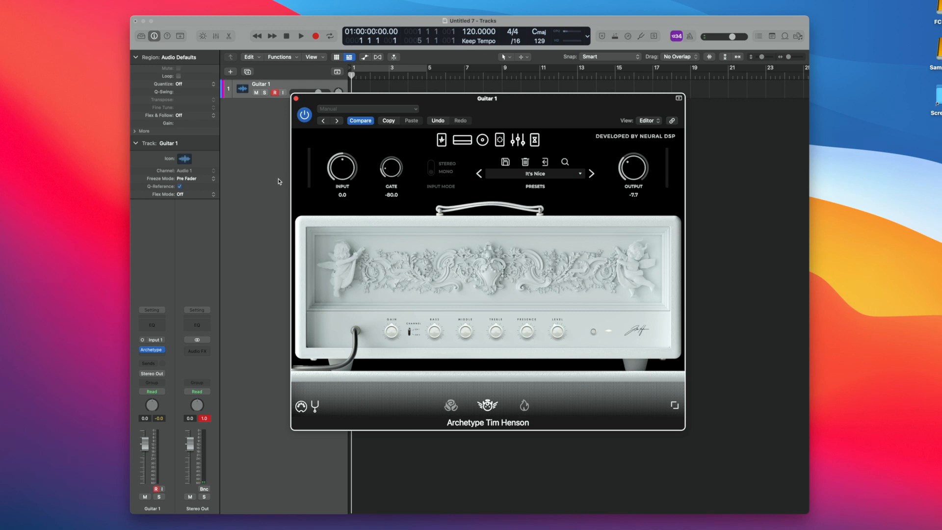
{"action": "left_click", "coordinate": [287, 212]}
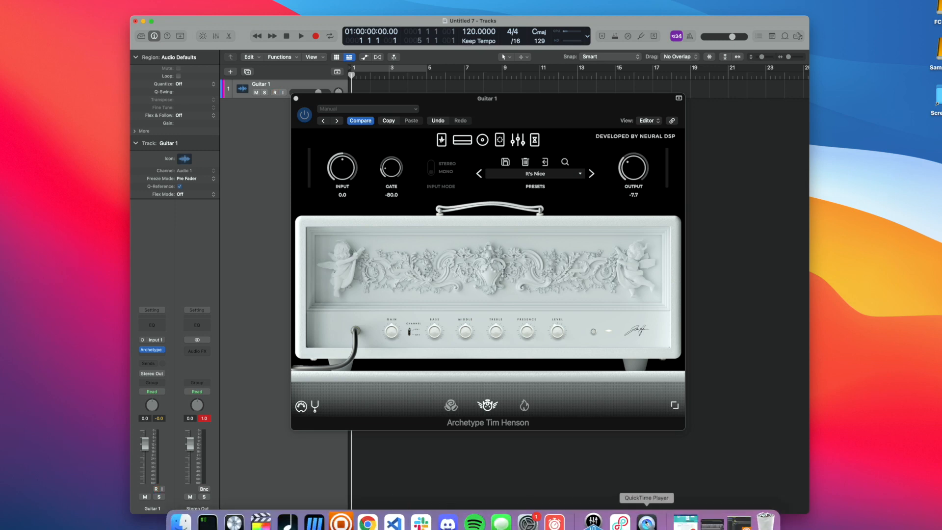
{"action": "left_click", "coordinate": [619, 521]}
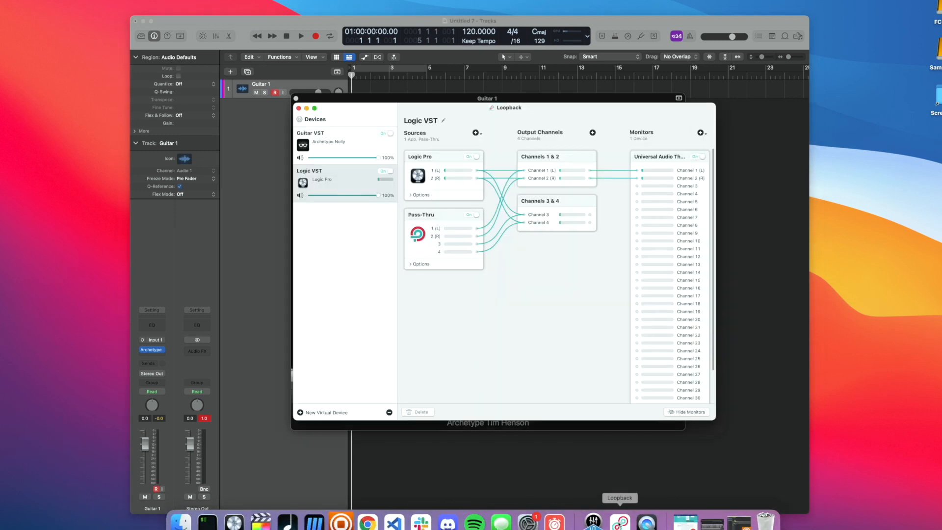
{"action": "left_click_drag", "start_coordinate": [453, 113], "coordinate": [414, 139]}
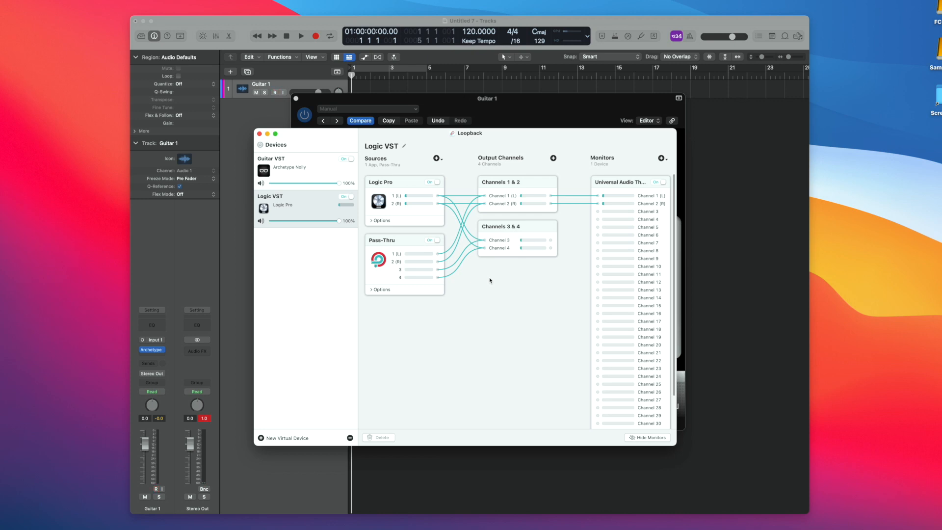
Switch to Maschine and set its audio device to Logic VST in the preferences
{"action": "mouse_move", "coordinate": [420, 527]}
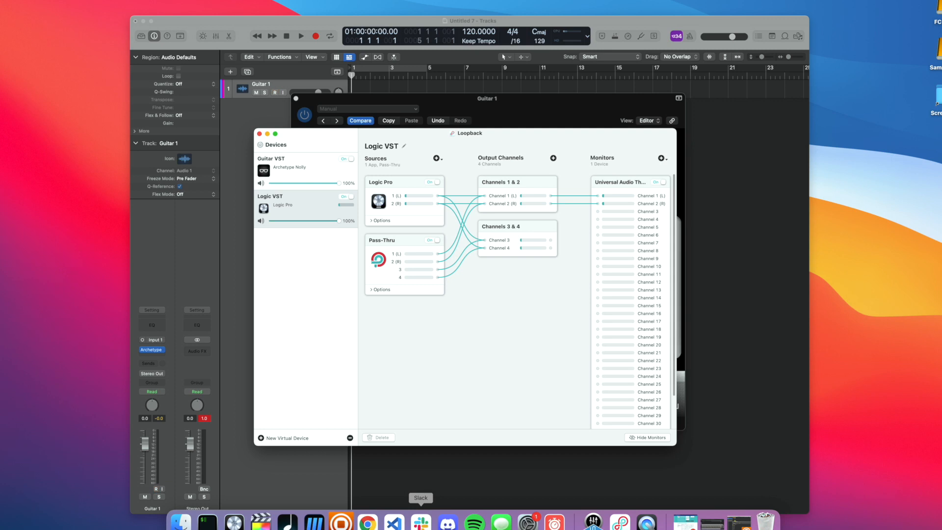
{"action": "left_click", "coordinate": [349, 525]}
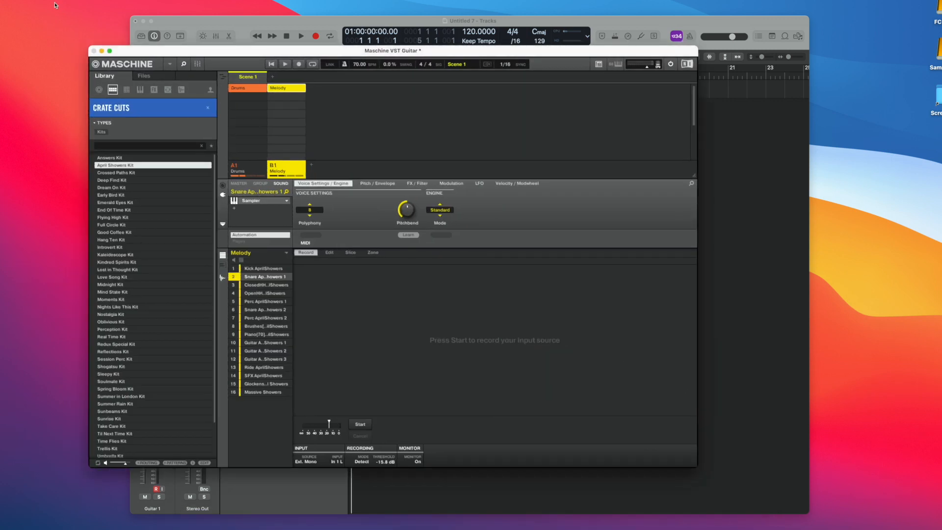
{"action": "left_click", "coordinate": [20, 1]}
{"action": "left_click", "coordinate": [24, 8]}
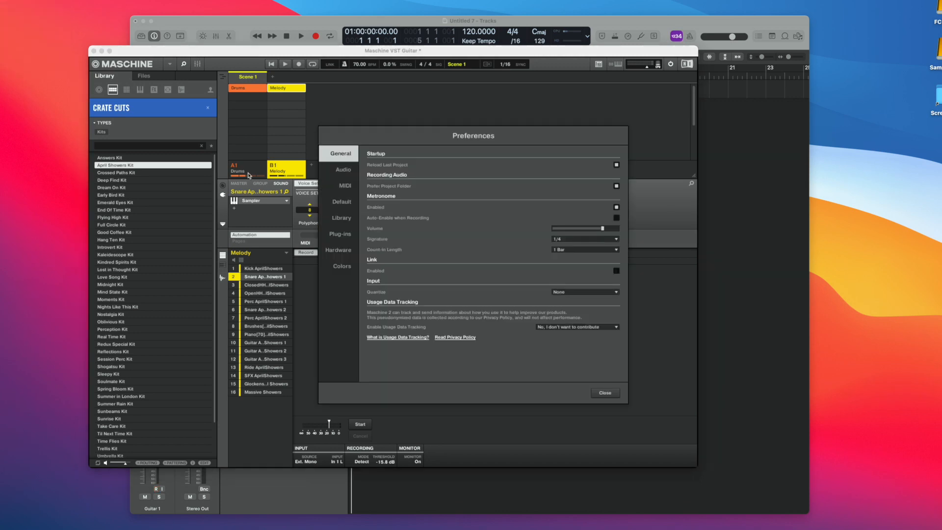
{"action": "left_click", "coordinate": [339, 172]}
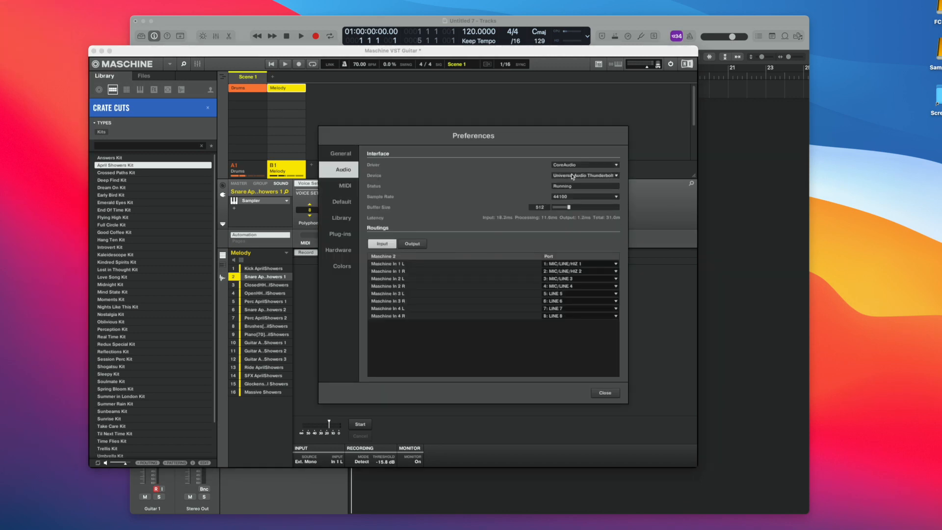
{"action": "left_click", "coordinate": [572, 176]}
{"action": "left_click", "coordinate": [572, 195]}
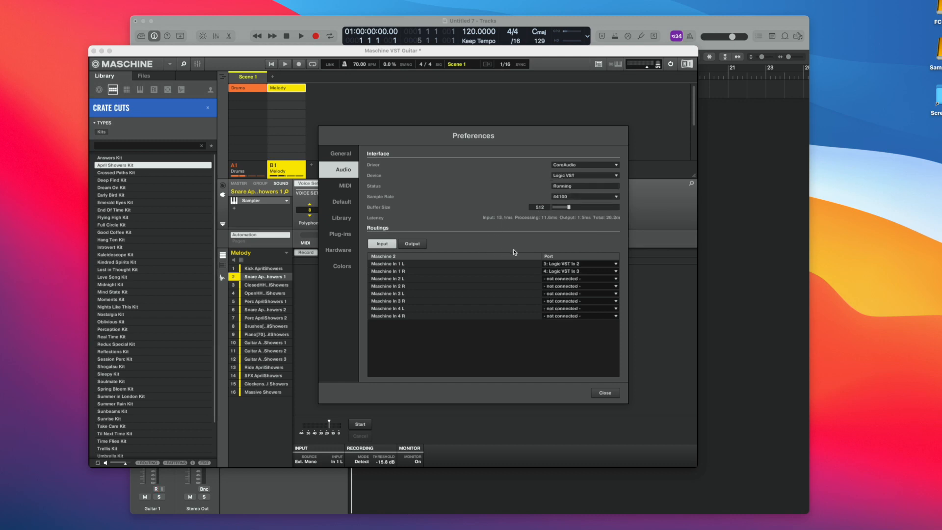
Review the input and output port routings for the Logic VST device, then close the preferences and test the project's playback
{"action": "left_click", "coordinate": [556, 264]}
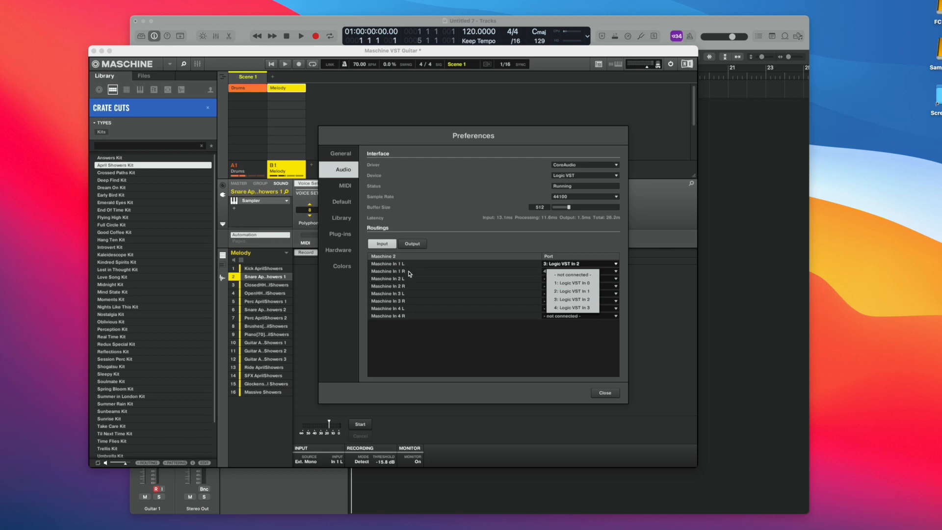
{"action": "left_click", "coordinate": [553, 307]}
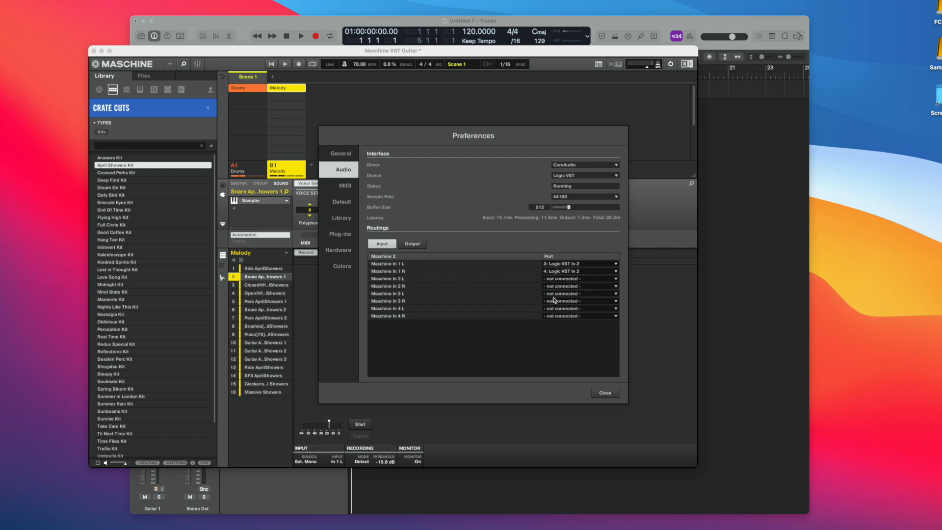
{"action": "left_click", "coordinate": [548, 277]}
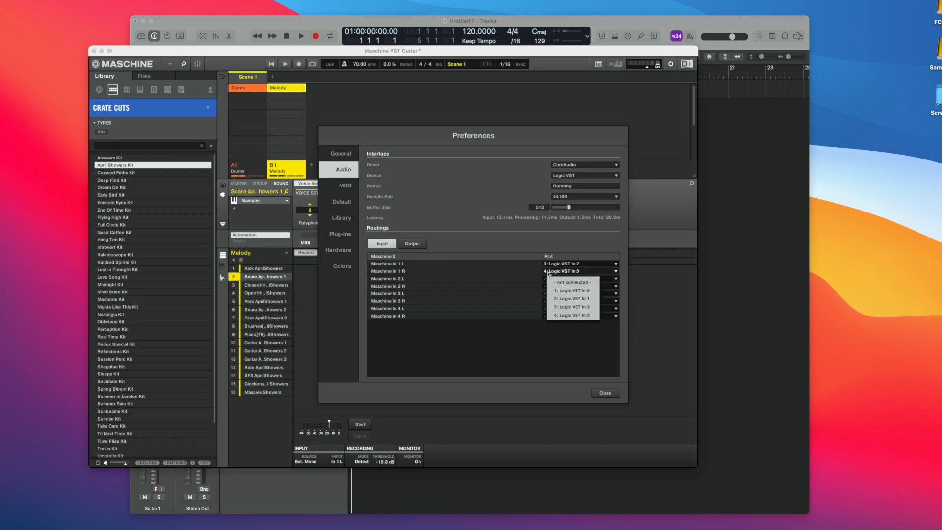
{"action": "left_click", "coordinate": [504, 233]}
{"action": "left_click", "coordinate": [413, 245]}
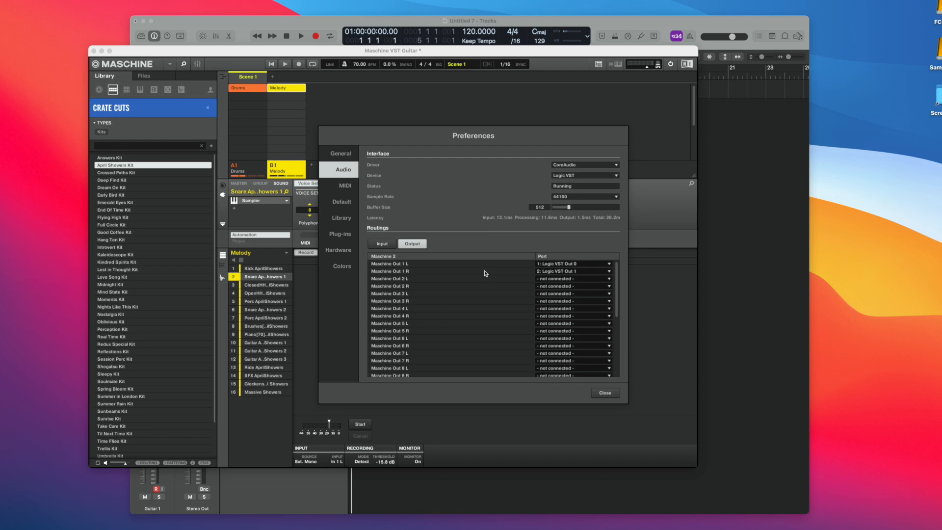
{"action": "left_click", "coordinate": [544, 265]}
{"action": "left_click", "coordinate": [532, 250]}
{"action": "left_click", "coordinate": [605, 393]}
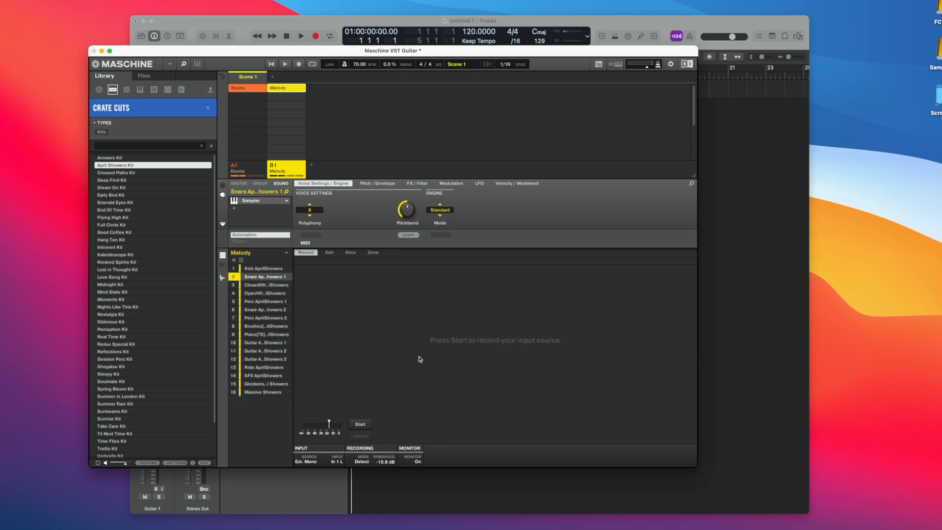
{"action": "key", "text": "space"}
{"action": "key", "text": "space"}
Add a new group with a Sampler on its first sound, and set the Sampler's polyphony to 1
{"action": "left_click", "coordinate": [312, 167]}
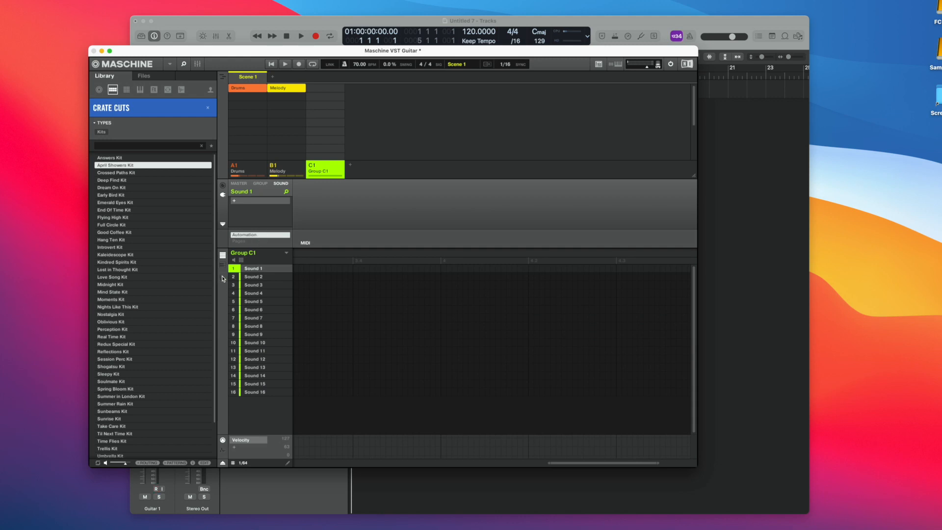
{"action": "left_click", "coordinate": [224, 278]}
{"action": "left_click", "coordinate": [241, 201]}
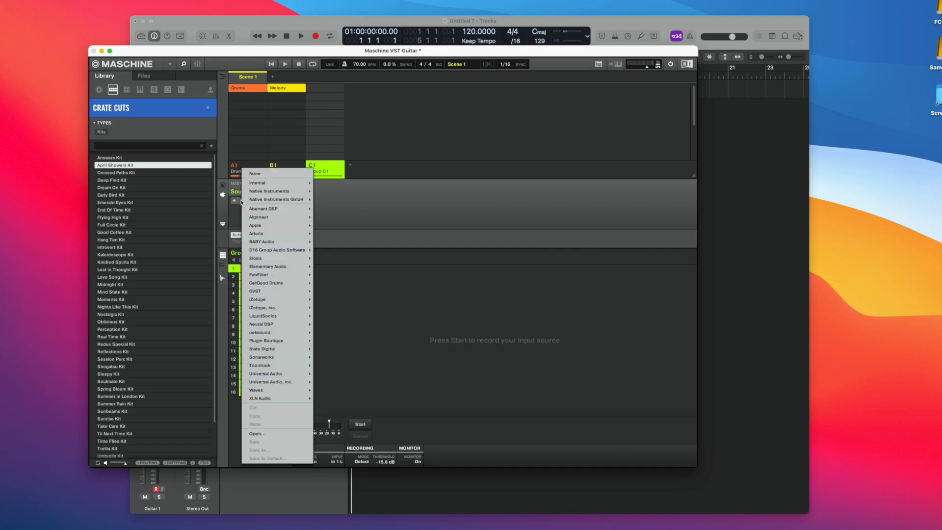
{"action": "mouse_move", "coordinate": [276, 191]}
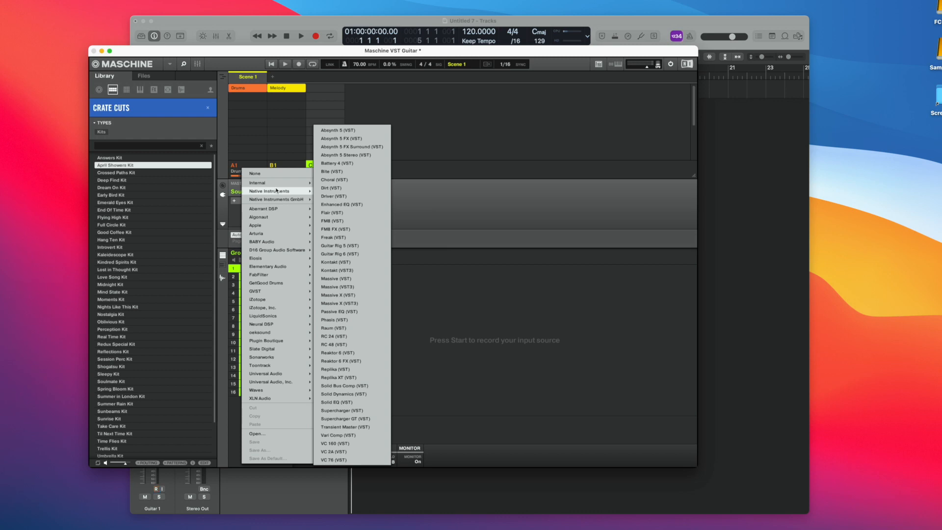
{"action": "left_click", "coordinate": [336, 192]}
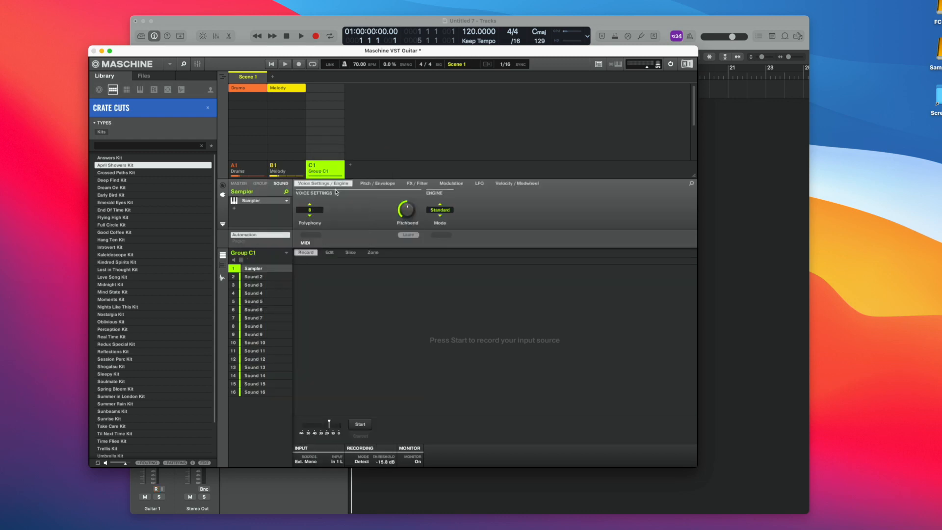
{"action": "left_click", "coordinate": [313, 210]}
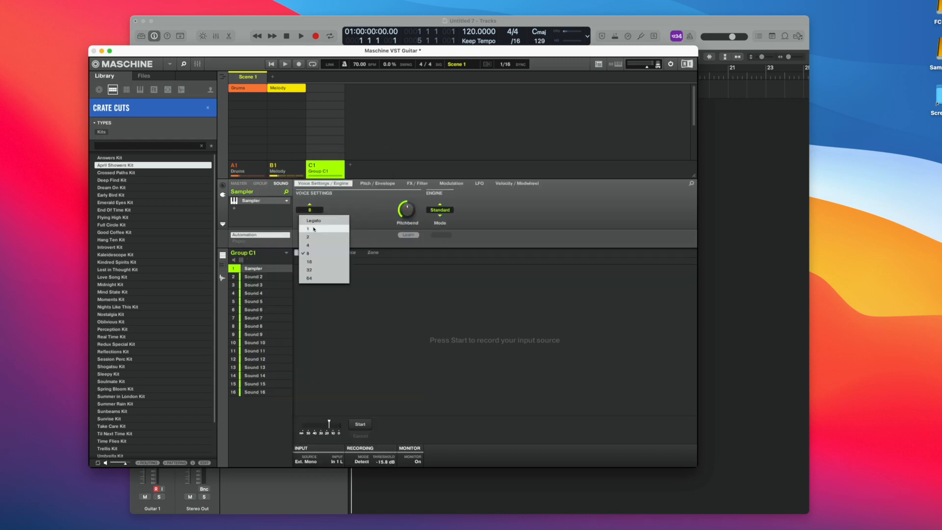
{"action": "left_click", "coordinate": [314, 229]}
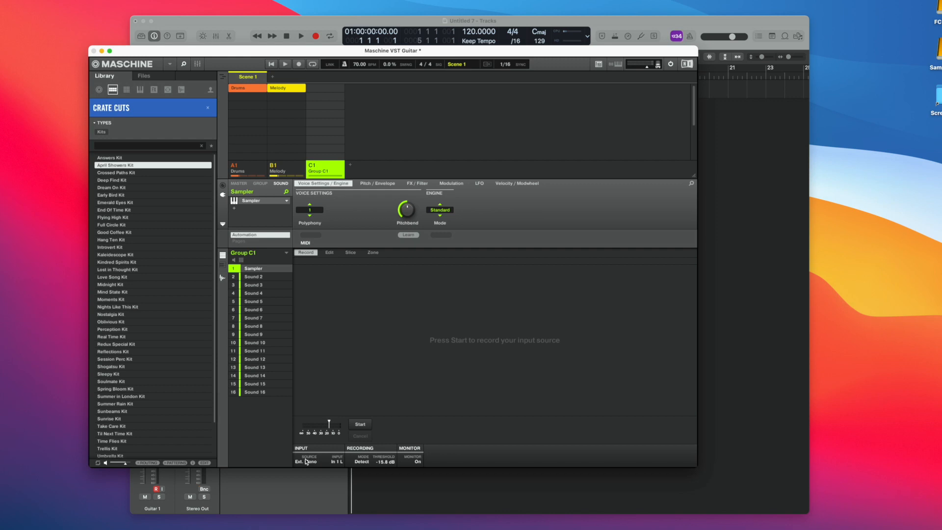
Set the recording source to Ext. Mono and the recording mode to Detect
{"action": "left_click", "coordinate": [305, 461]}
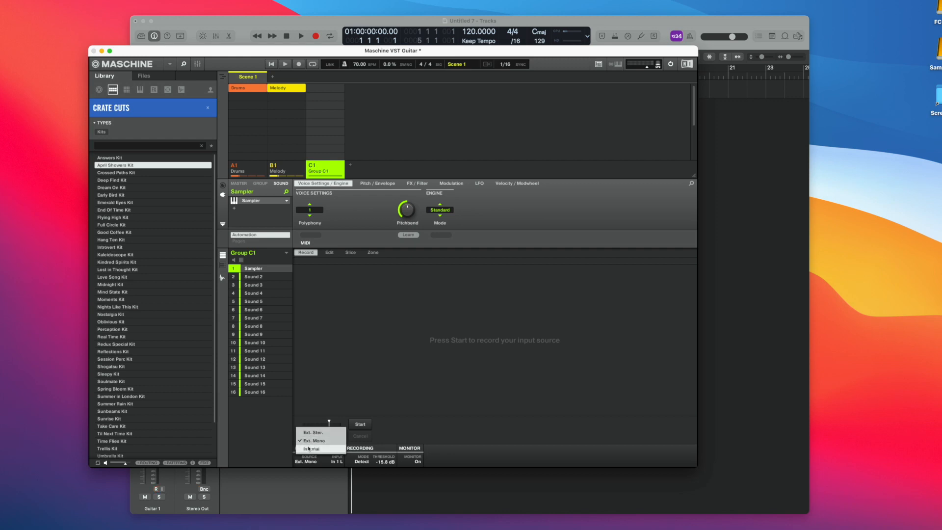
{"action": "left_click", "coordinate": [307, 431]}
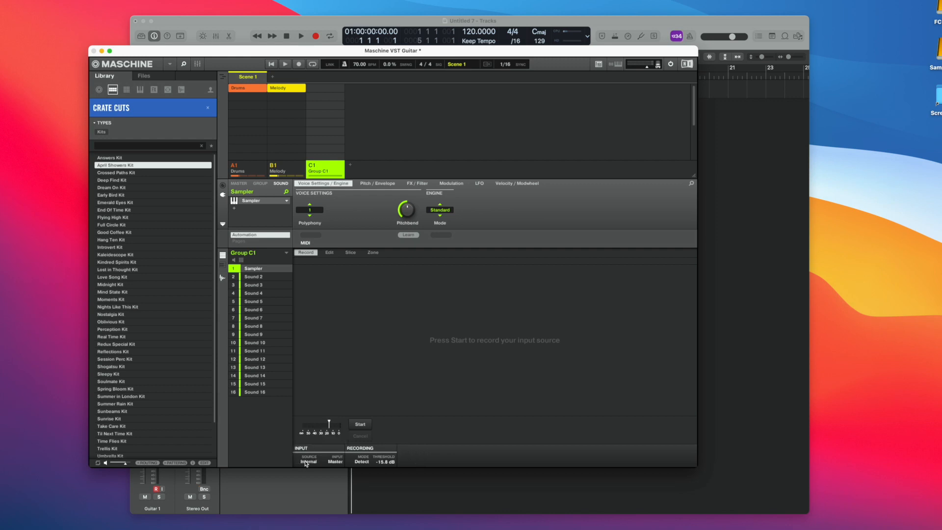
{"action": "left_click", "coordinate": [305, 462]}
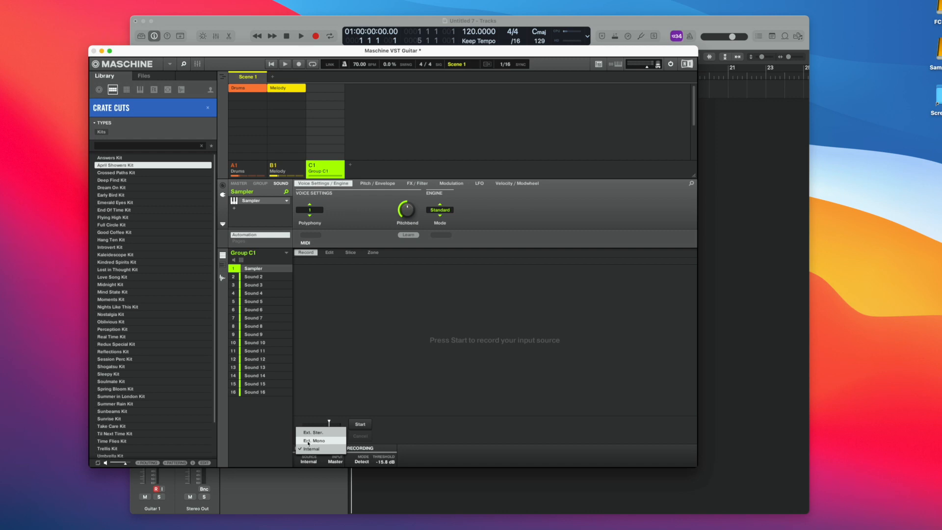
{"action": "left_click", "coordinate": [309, 443]}
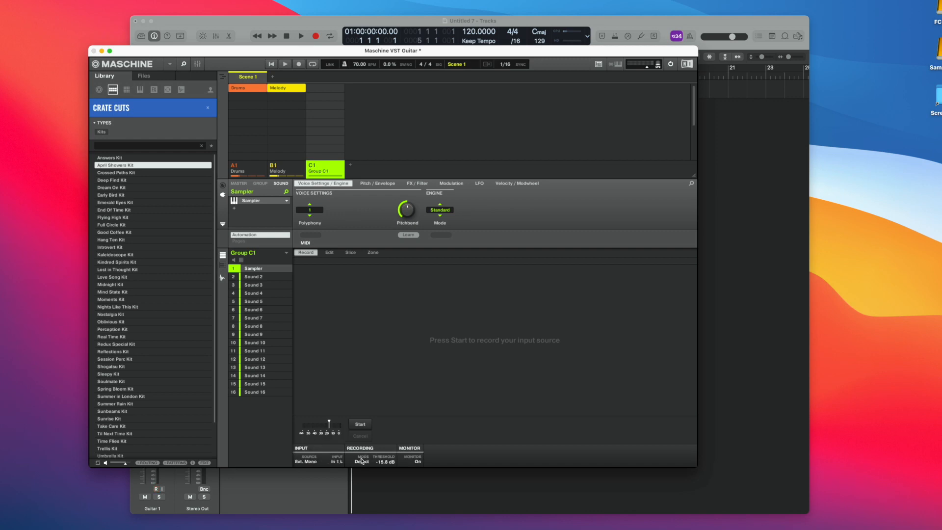
{"action": "left_click", "coordinate": [361, 461]}
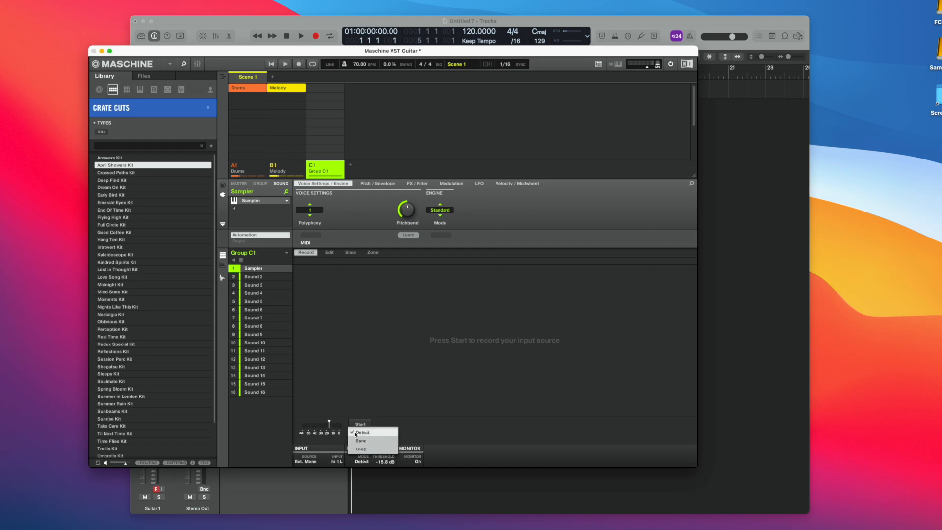
{"action": "left_click", "coordinate": [356, 433]}
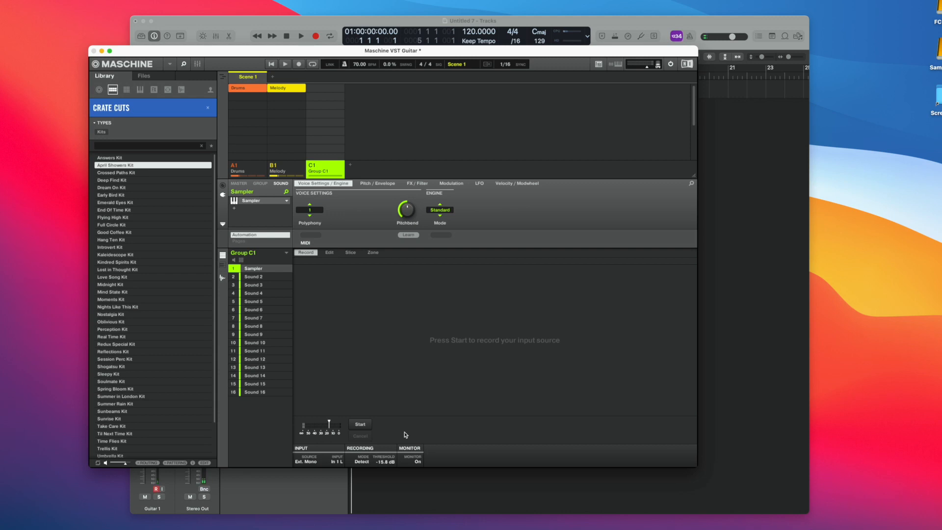
Record a guitar sample into the group's first sound while the project plays
{"action": "key", "text": "space"}
{"action": "left_click", "coordinate": [363, 425]}
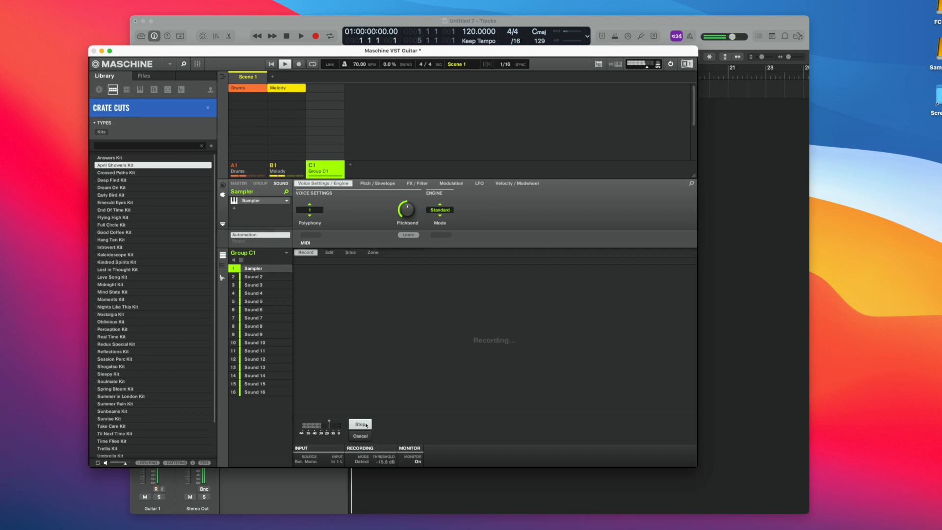
{"action": "left_click", "coordinate": [360, 424]}
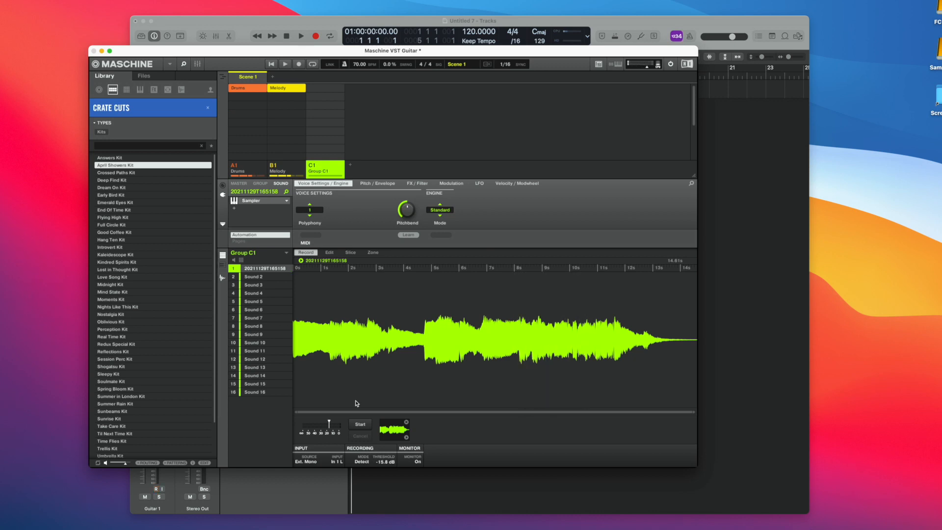
Manually slice the recorded guitar sample at about 4.7 s and 6.7 s, just before the louder note attacks
{"action": "left_click", "coordinate": [350, 255]}
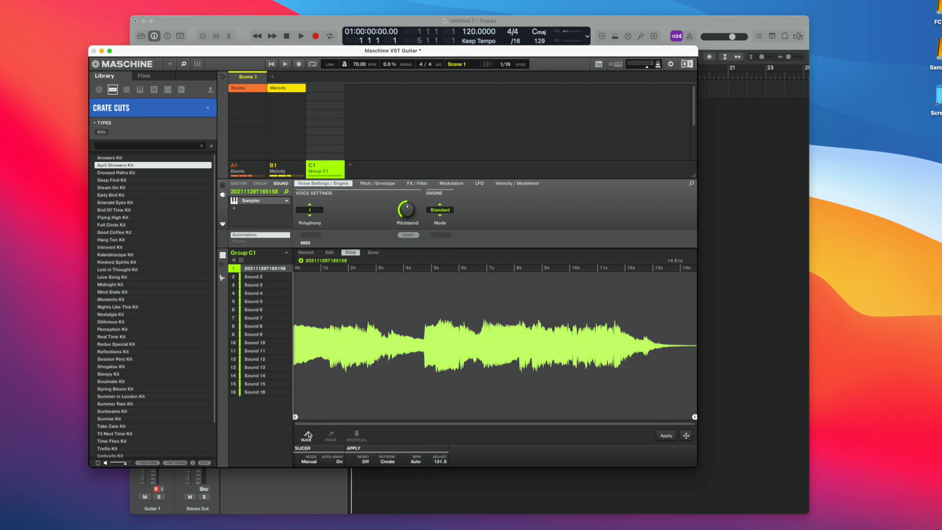
{"action": "left_click", "coordinate": [421, 333]}
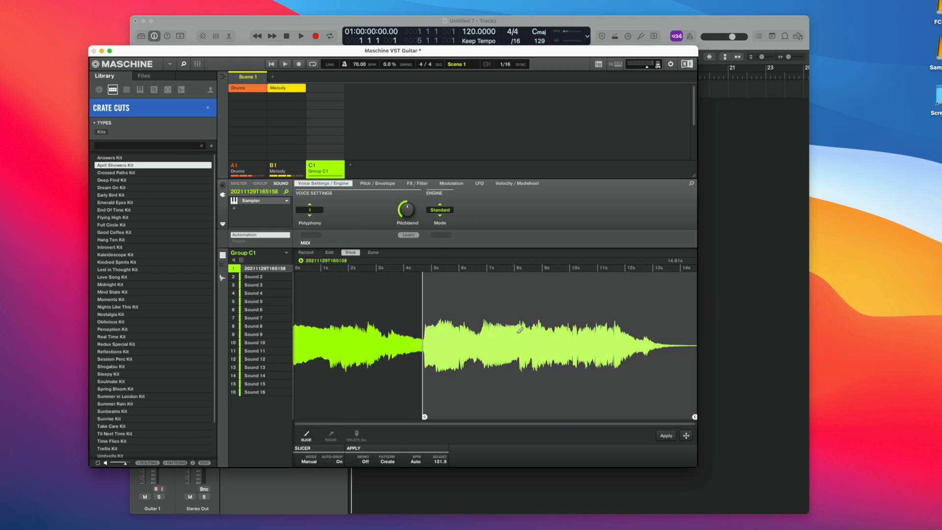
{"action": "left_click", "coordinate": [477, 330]}
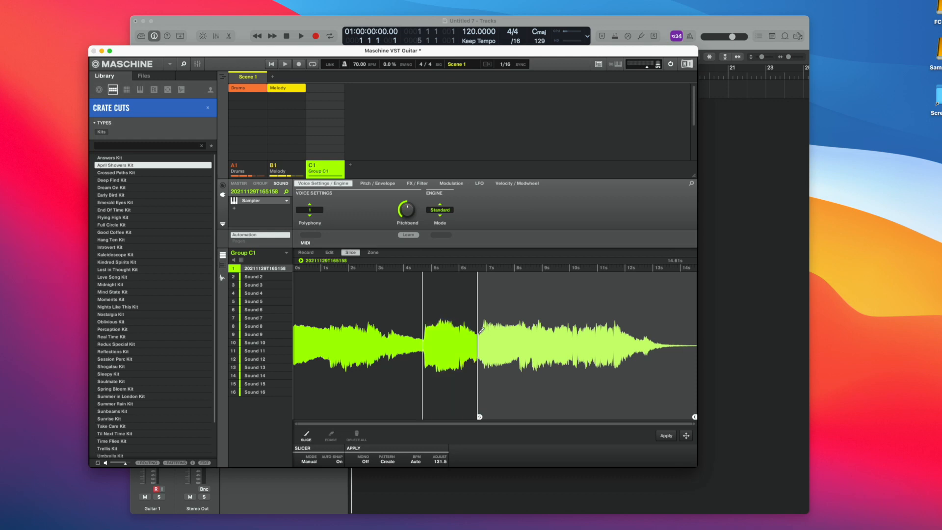